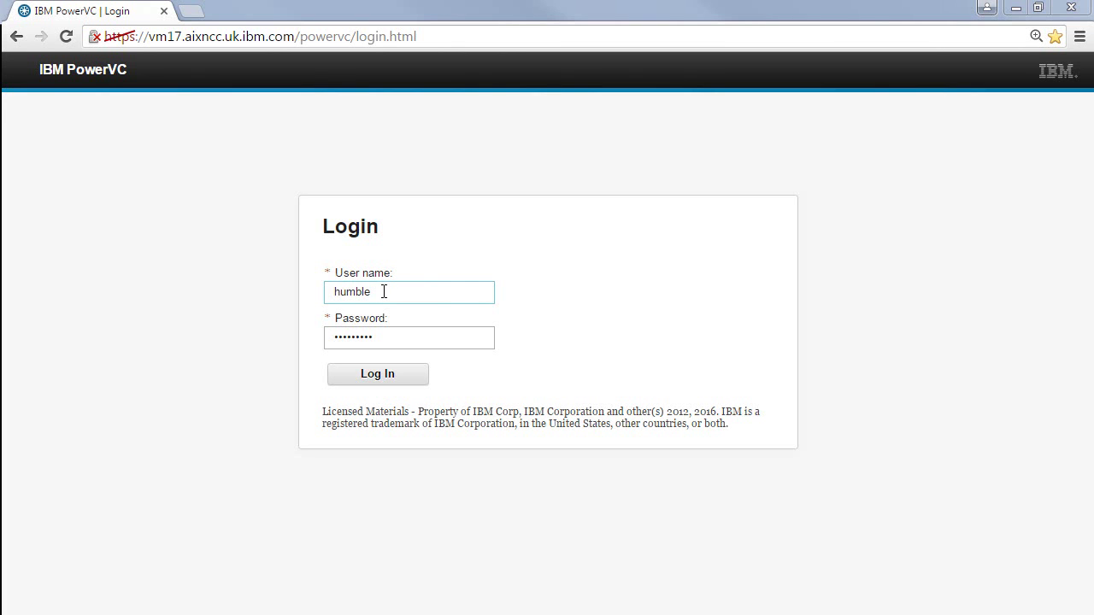
# Step: Sign in, open Deploy Templates sorted by name, and select the Ubuntu1604_July12 MEDIUM template
pyautogui.click(384, 338)
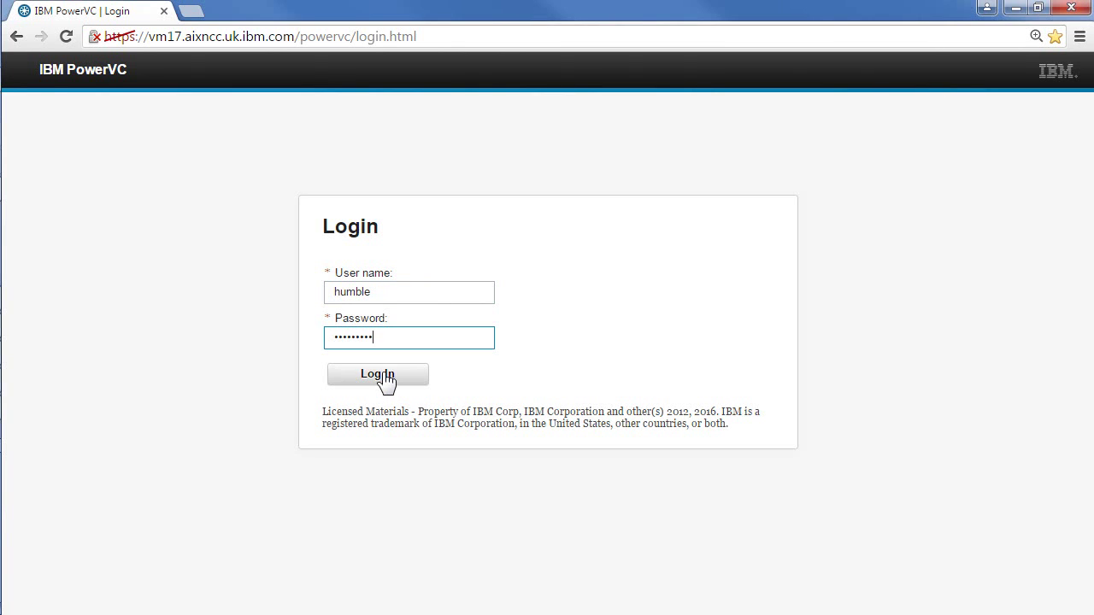
pyautogui.click(386, 380)
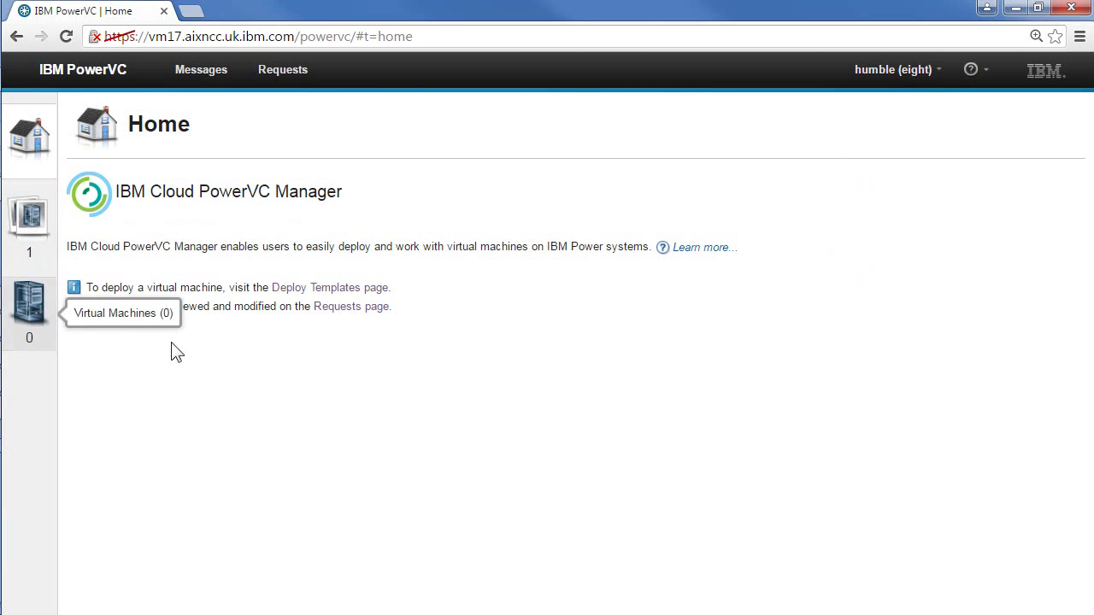
pyautogui.click(26, 306)
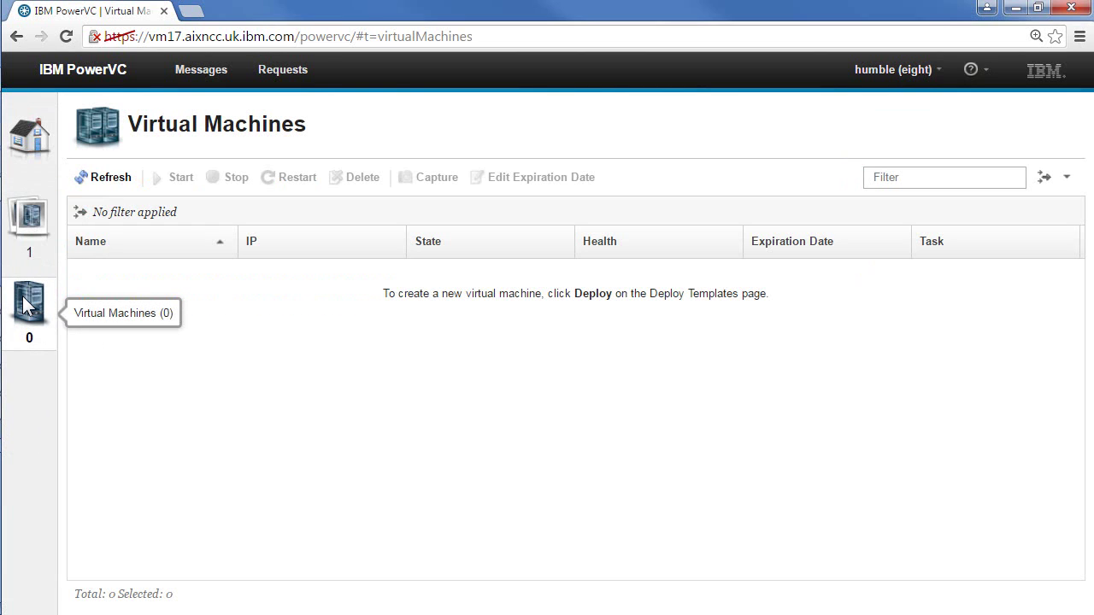
pyautogui.click(29, 219)
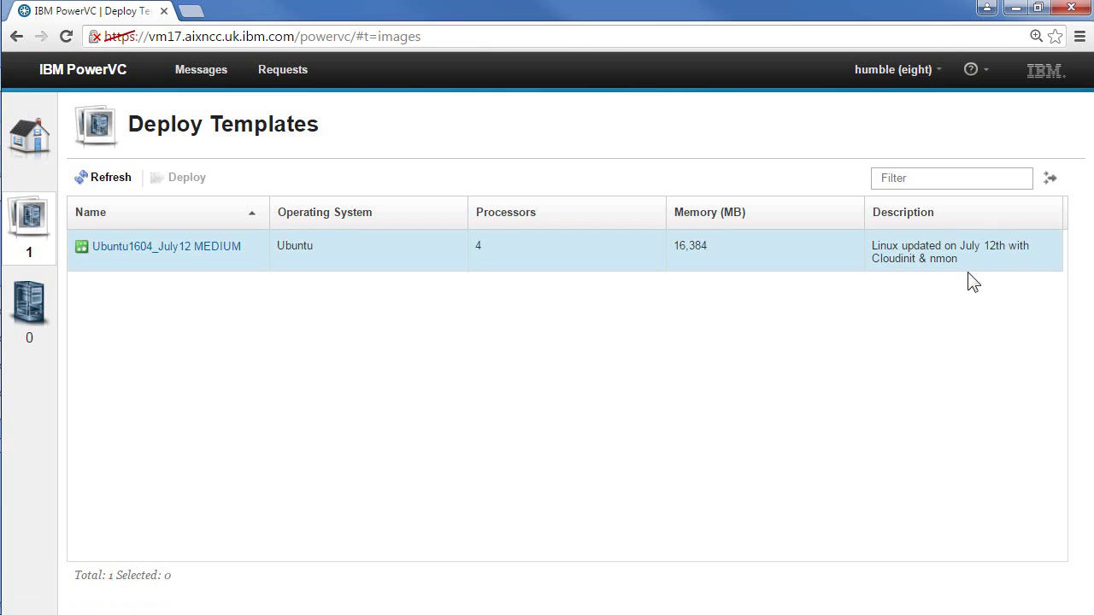
pyautogui.click(182, 208)
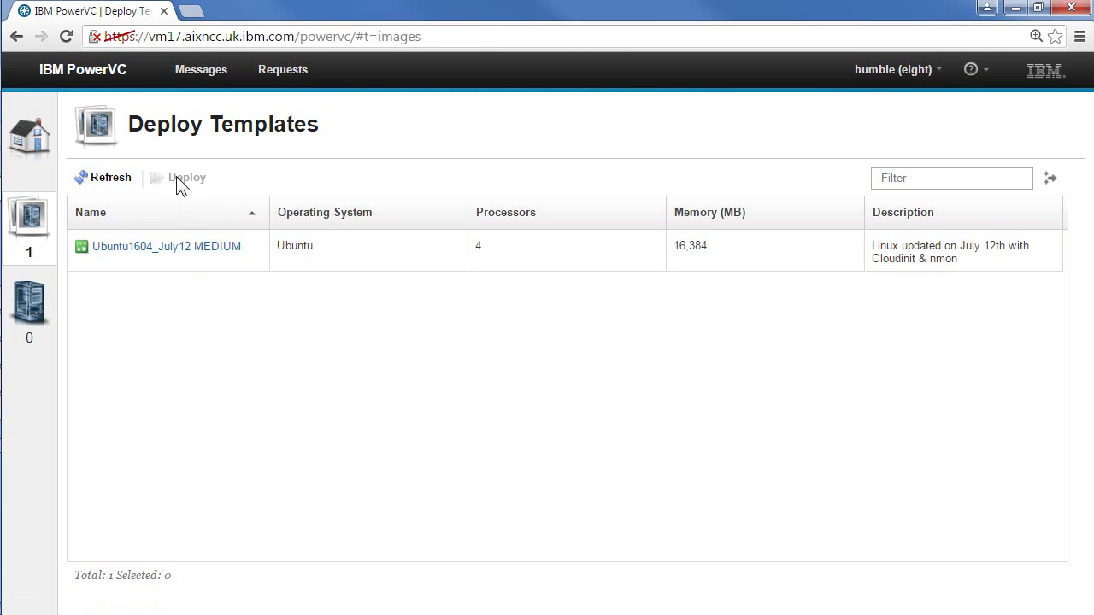
pyautogui.click(239, 256)
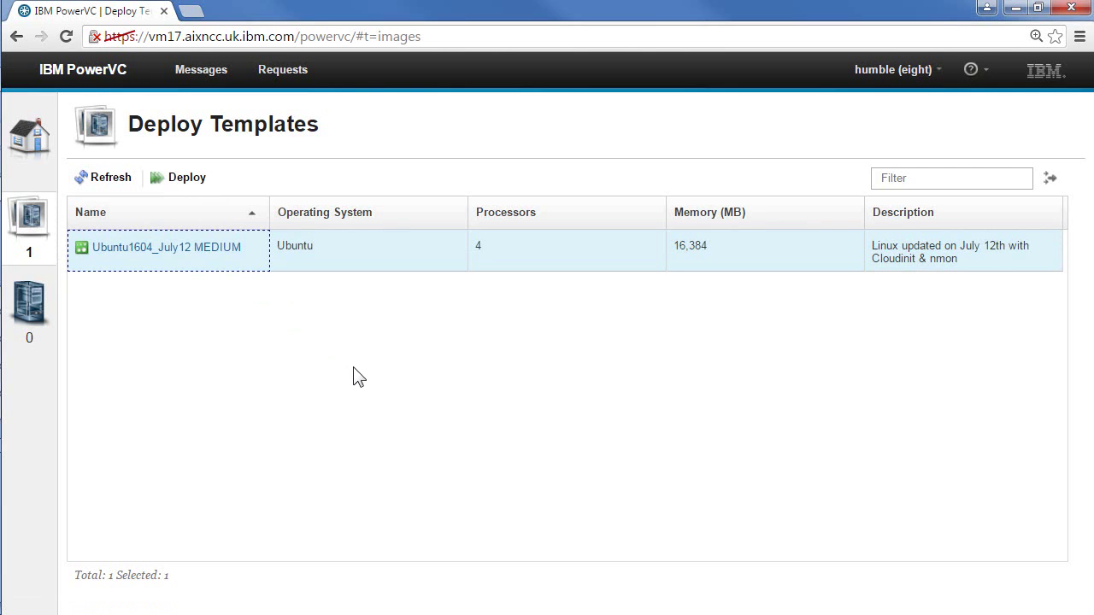
# Step: Switch the current project from eight to six and confirm the reload
pyautogui.click(939, 73)
pyautogui.click(900, 100)
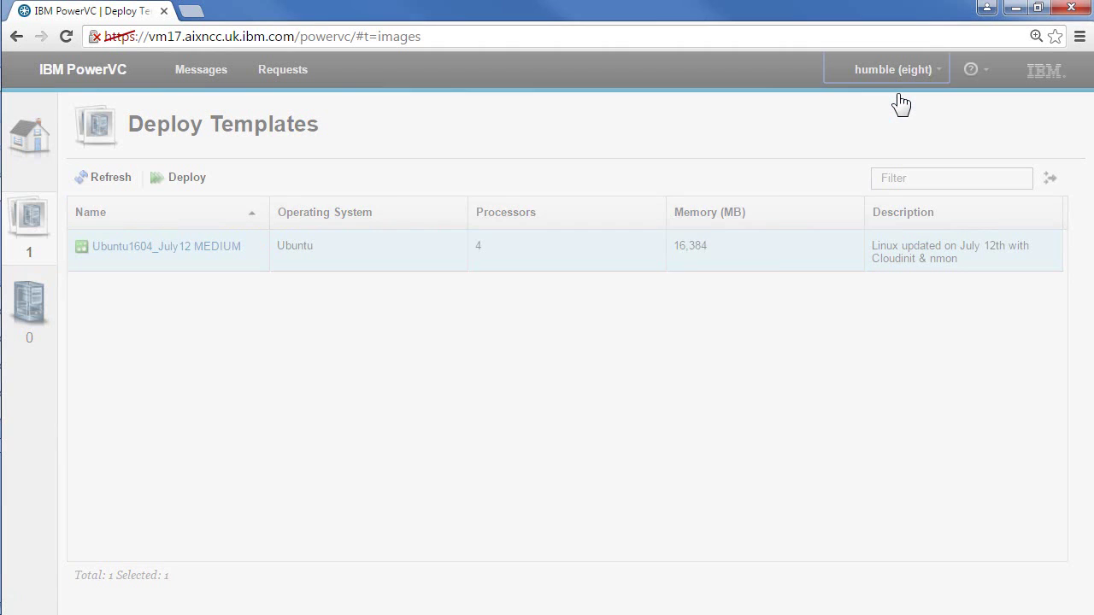
pyautogui.click(358, 373)
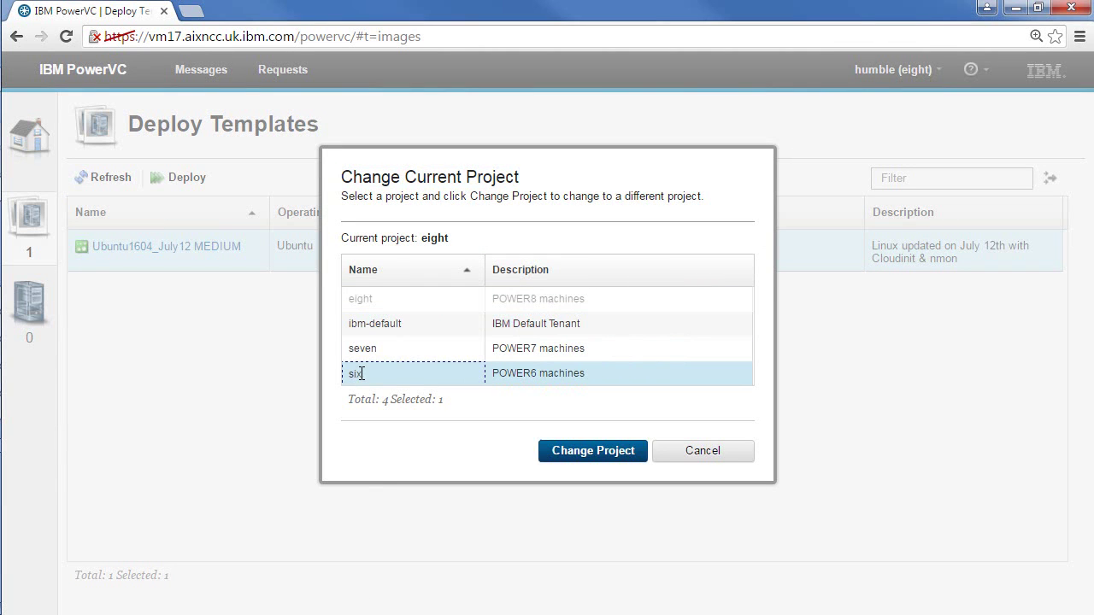
pyautogui.click(599, 457)
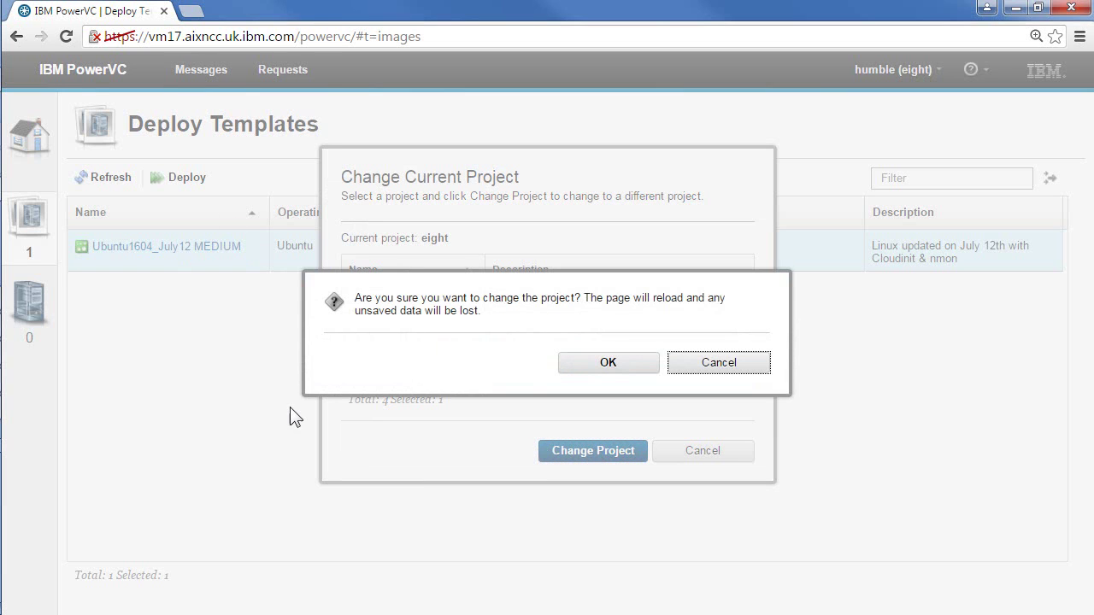
pyautogui.click(613, 363)
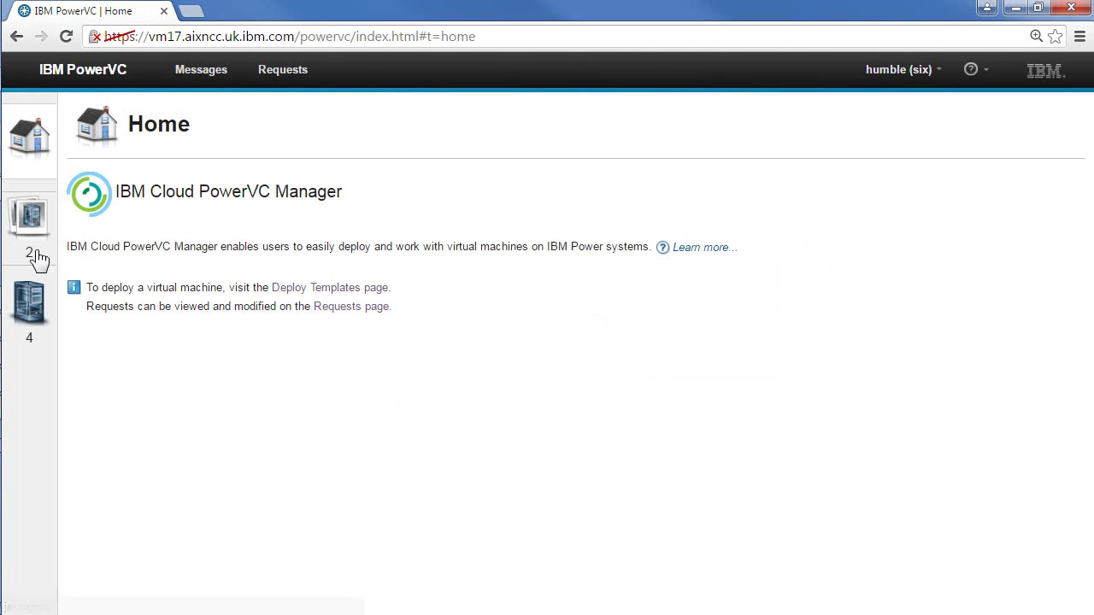
# Step: Look at the HR training virtual machine, then open project six's Deploy Templates
pyautogui.click(30, 308)
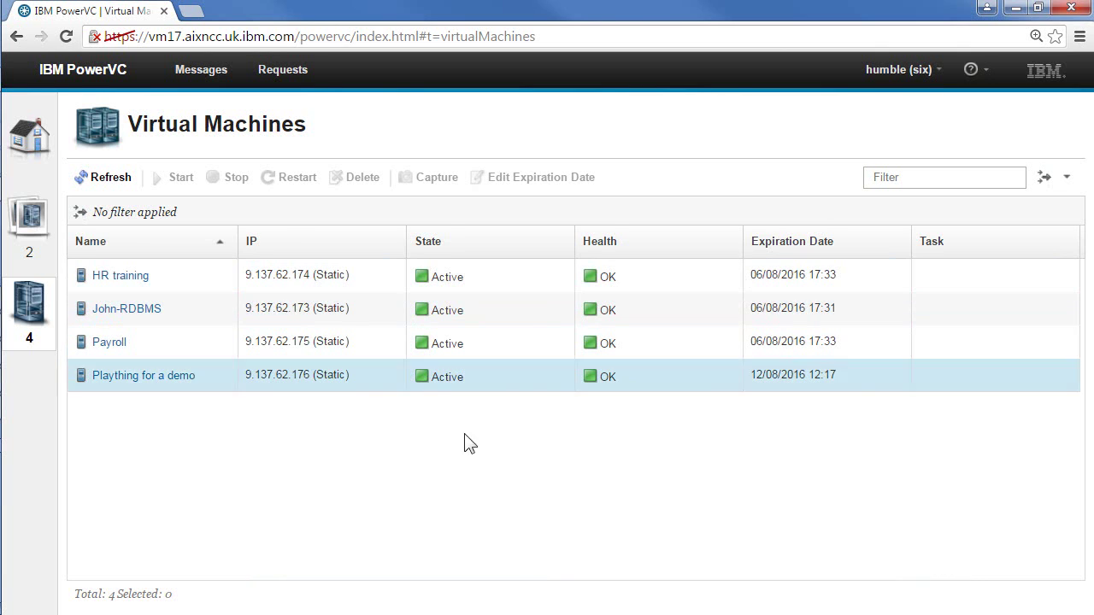
pyautogui.click(190, 279)
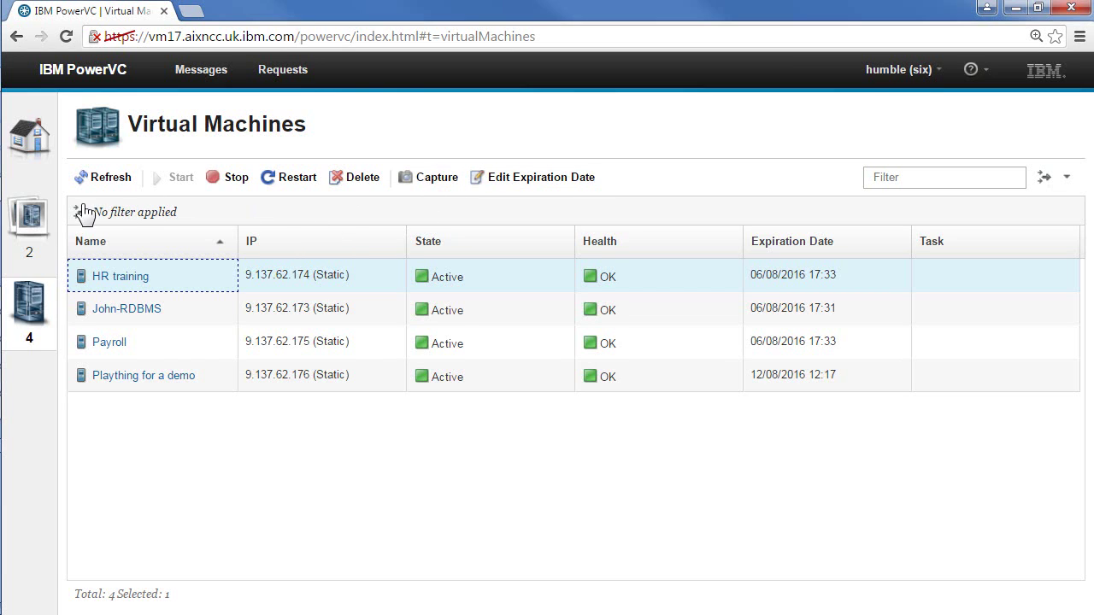
pyautogui.click(30, 216)
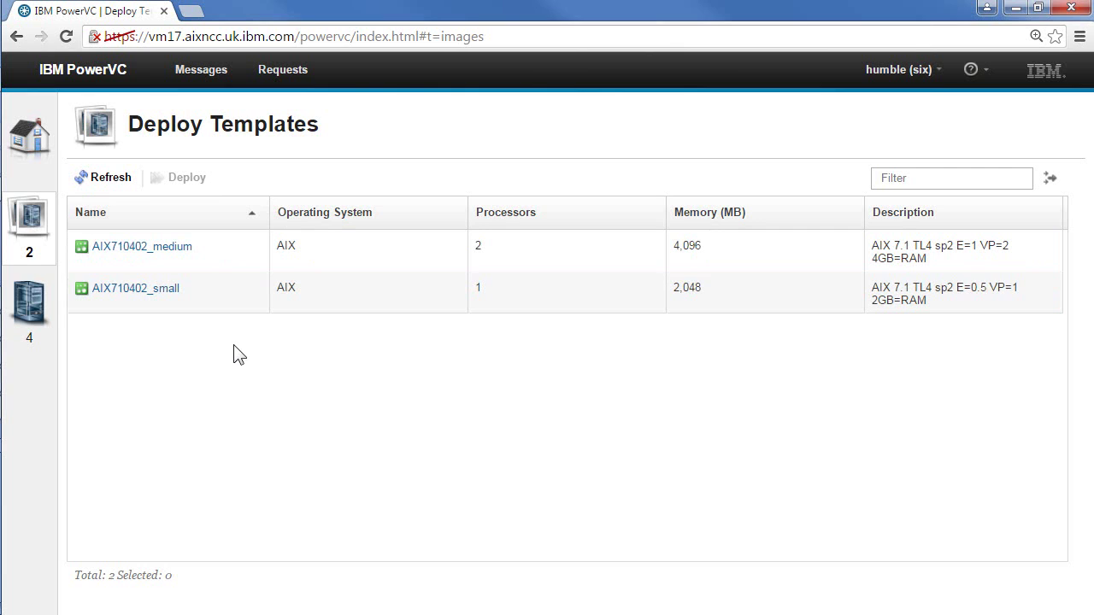
# Step: Select the AIX710402_small template and start deploying it
pyautogui.click(199, 287)
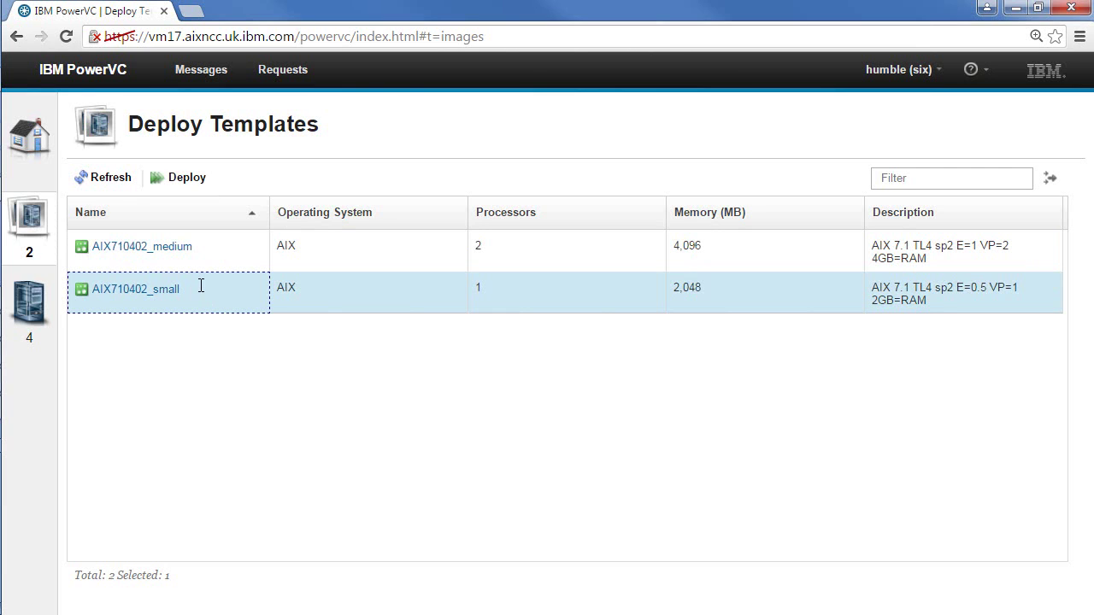
pyautogui.click(184, 180)
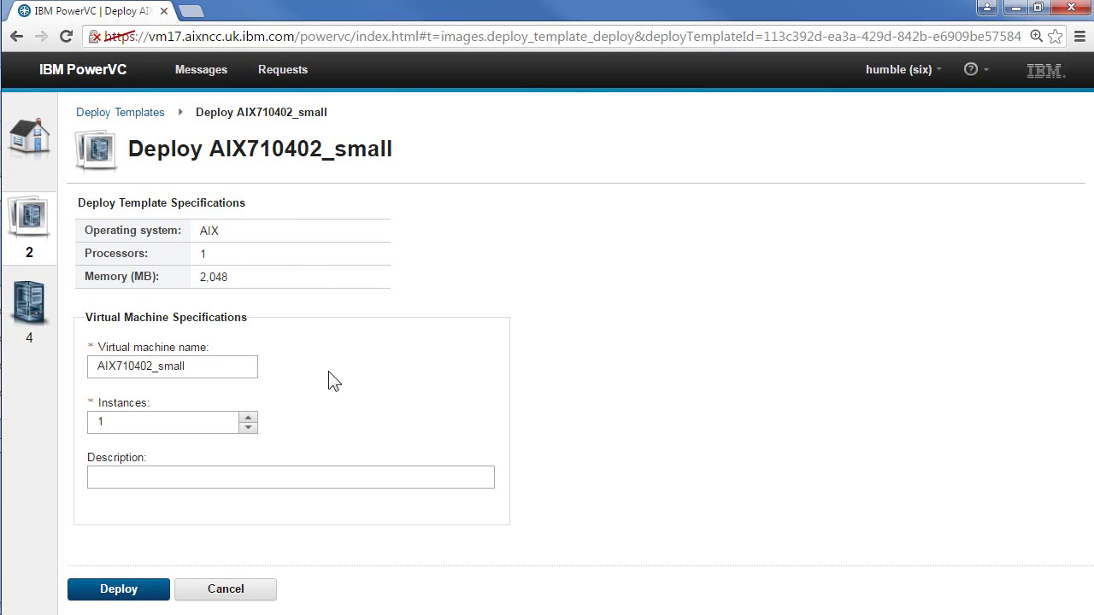
# Step: Rename the virtual machine from AIX710402_small to demo42
pyautogui.click(205, 365)
pyautogui.click(257, 152)
pyautogui.moveTo(208, 366); pyautogui.dragTo(47, 359)
pyautogui.write('de')
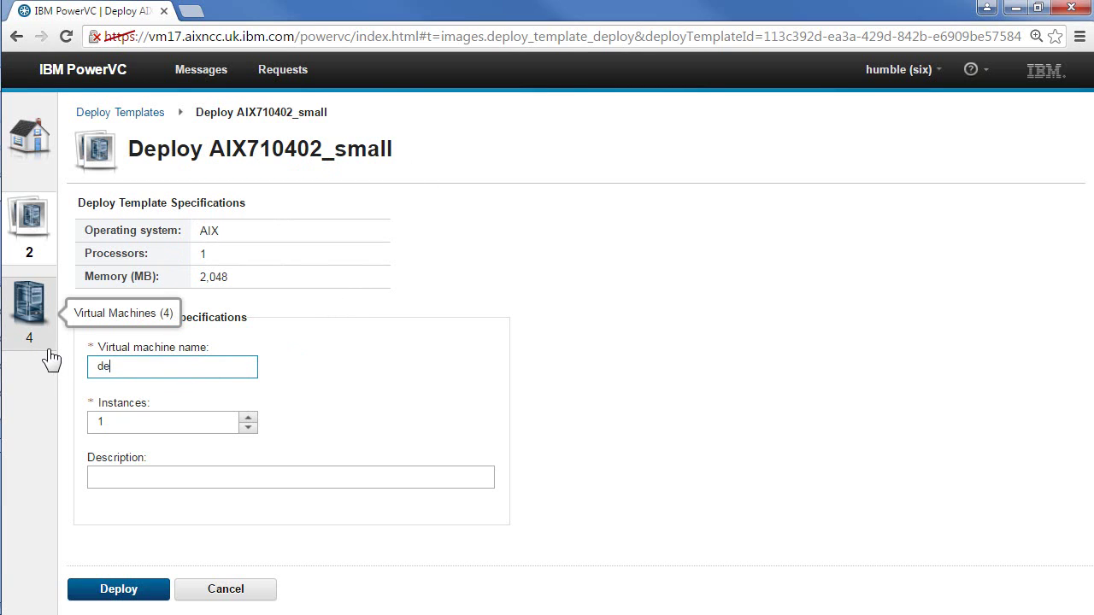
pyautogui.write('mo42')
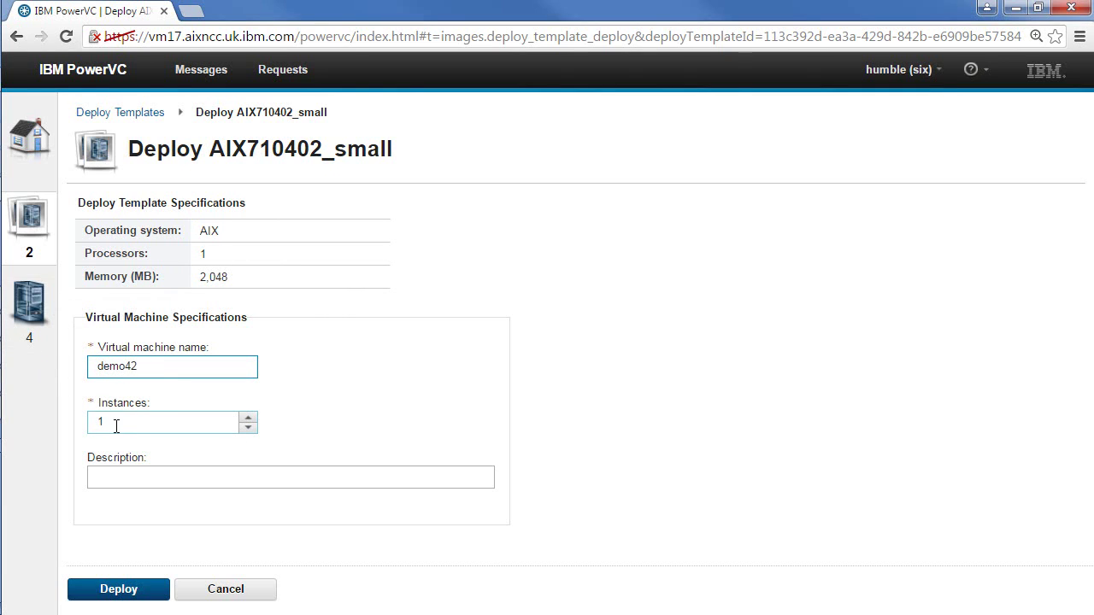
# Step: Keep 1 instance, add the description 'for a video', and submit the deployment
pyautogui.click(248, 425)
pyautogui.click(248, 418)
pyautogui.click(248, 428)
pyautogui.click(248, 428)
pyautogui.click(247, 427)
pyautogui.click(139, 476)
pyautogui.write('for a video')
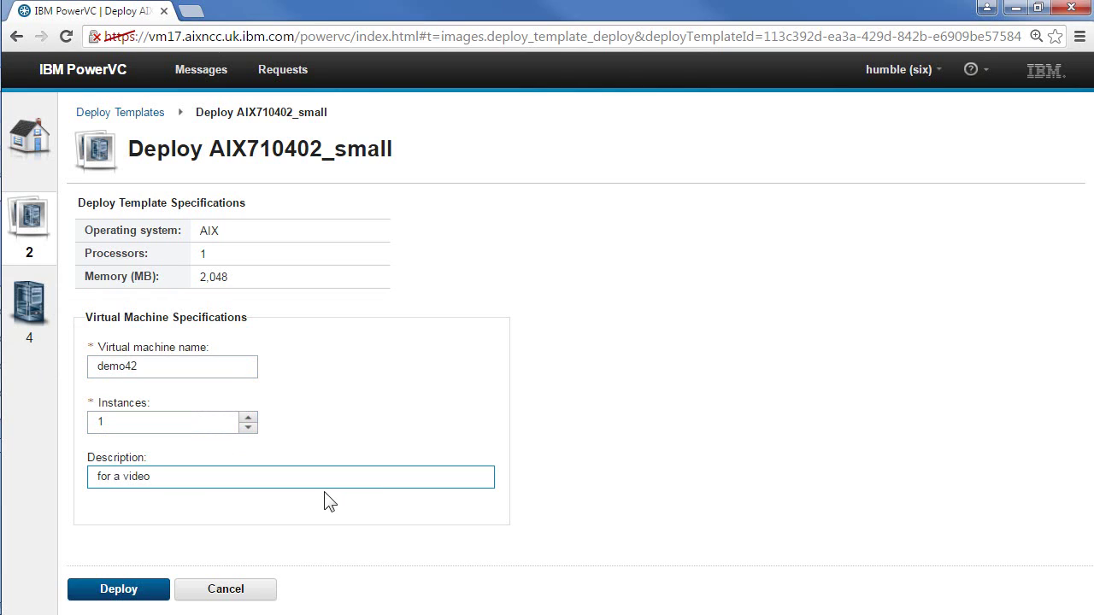
pyautogui.click(120, 590)
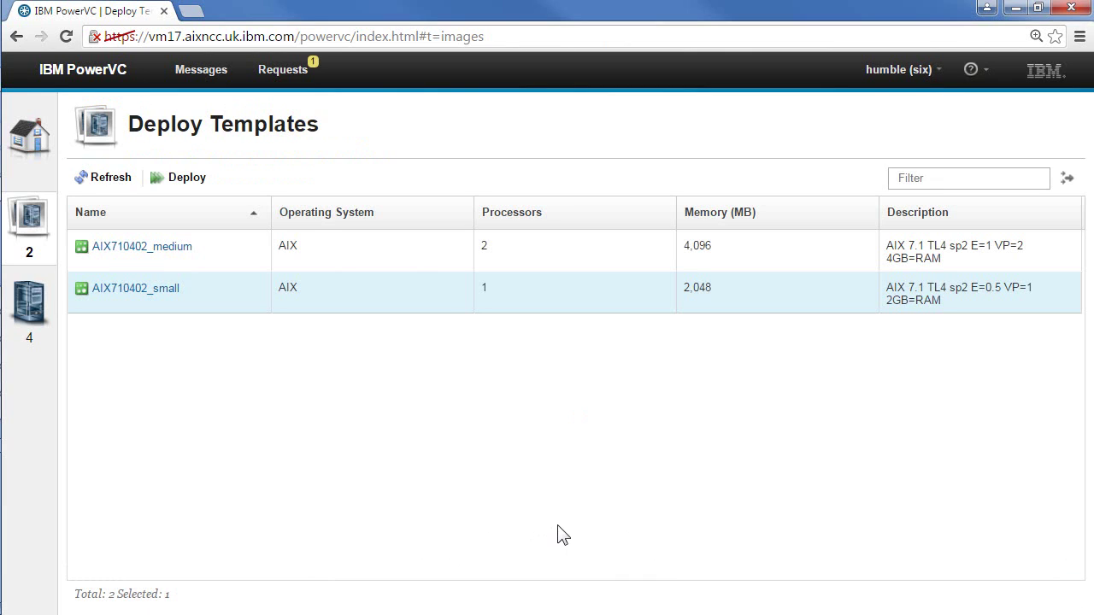
# Step: Check the pending deploy request under Requests, then return to Deploy Templates
pyautogui.click(281, 70)
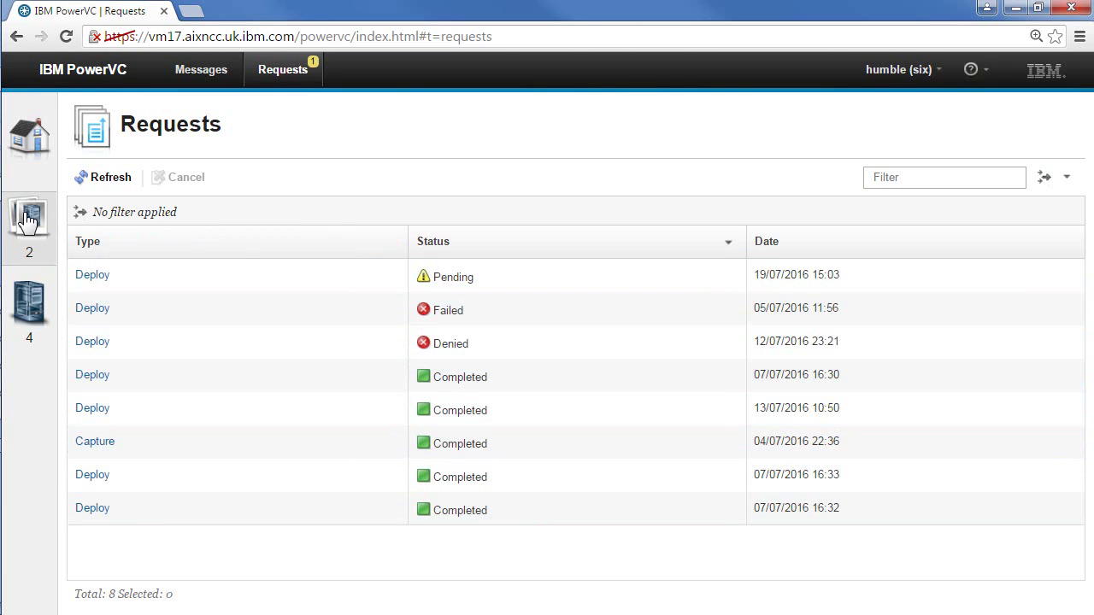
pyautogui.click(52, 219)
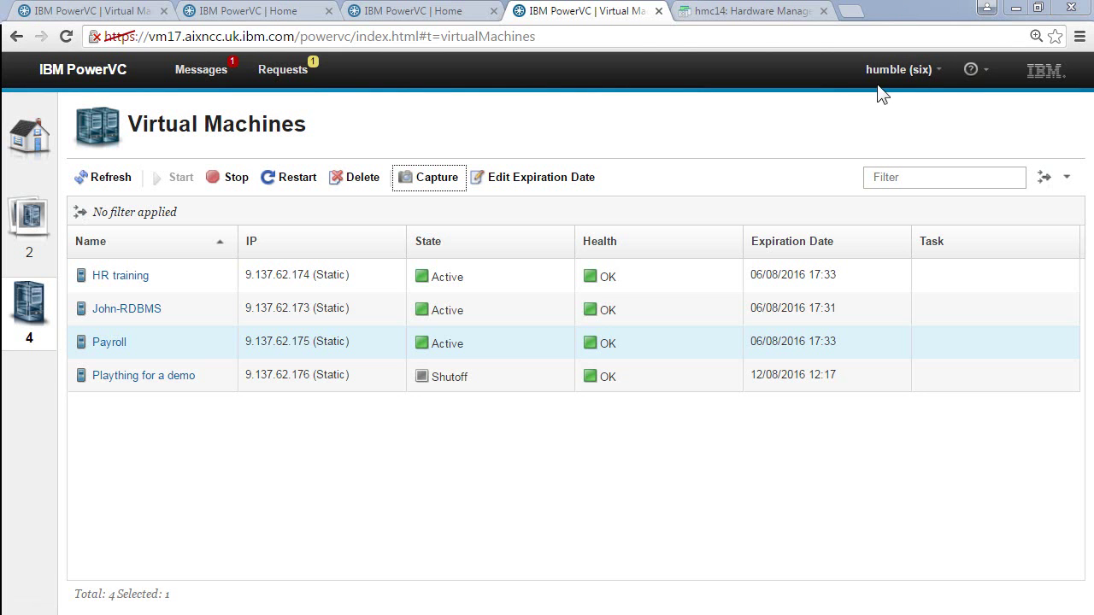
# Step: Capture Plaything for a demo as a new image named demo42_part2
pyautogui.click(206, 380)
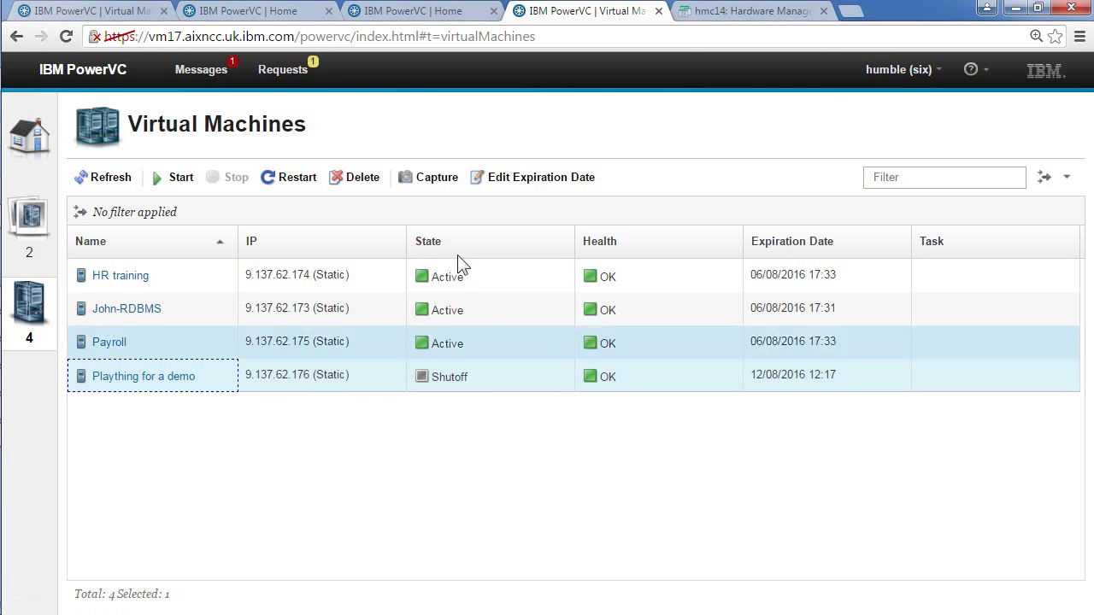
pyautogui.click(436, 183)
pyautogui.moveTo(534, 341); pyautogui.dragTo(322, 317)
pyautogui.write('demo42')
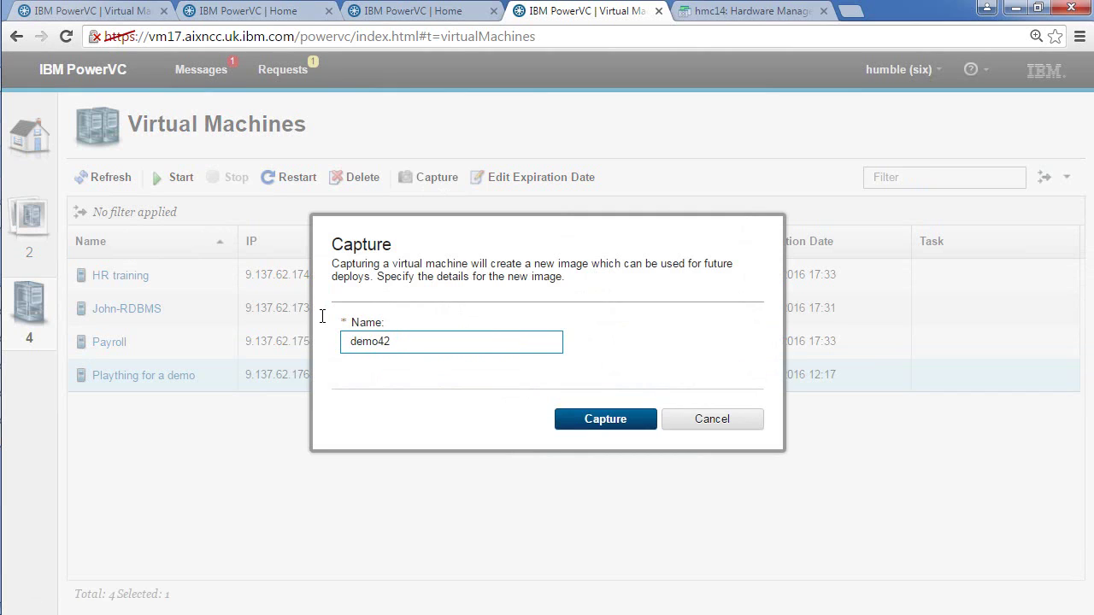
pyautogui.write('_part2')
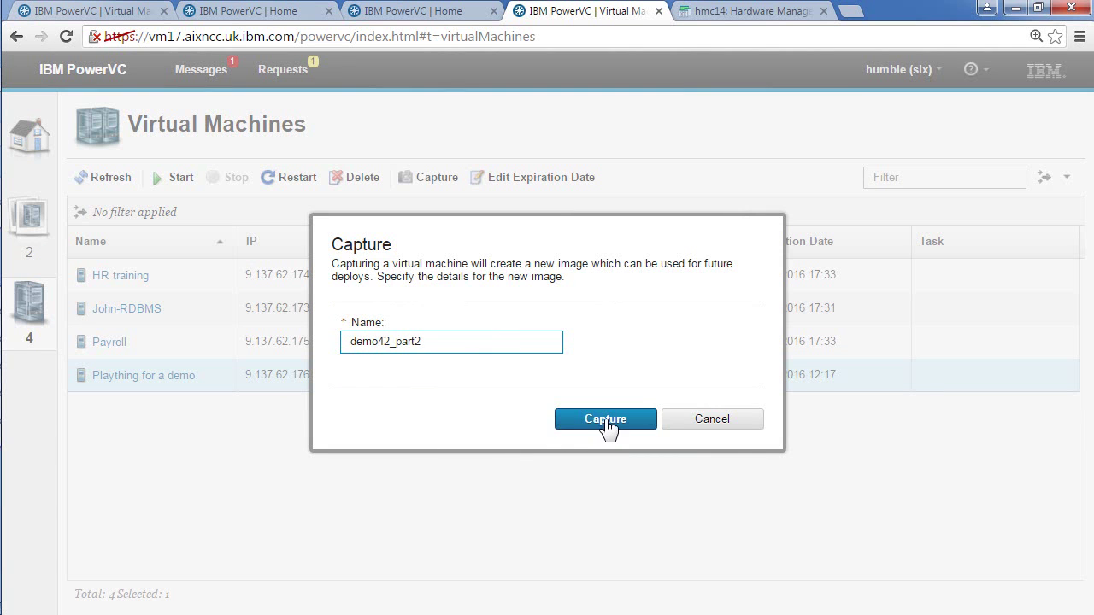
pyautogui.click(606, 419)
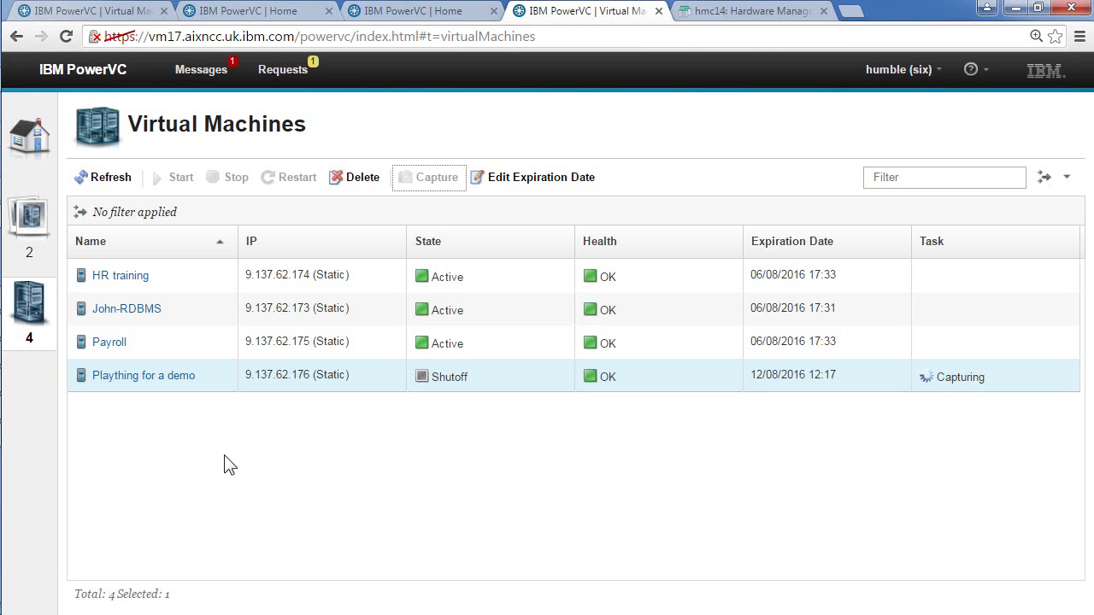
# Step: In the administrator's session, select the Payroll virtual machine, then open the Images list
pyautogui.click(83, 12)
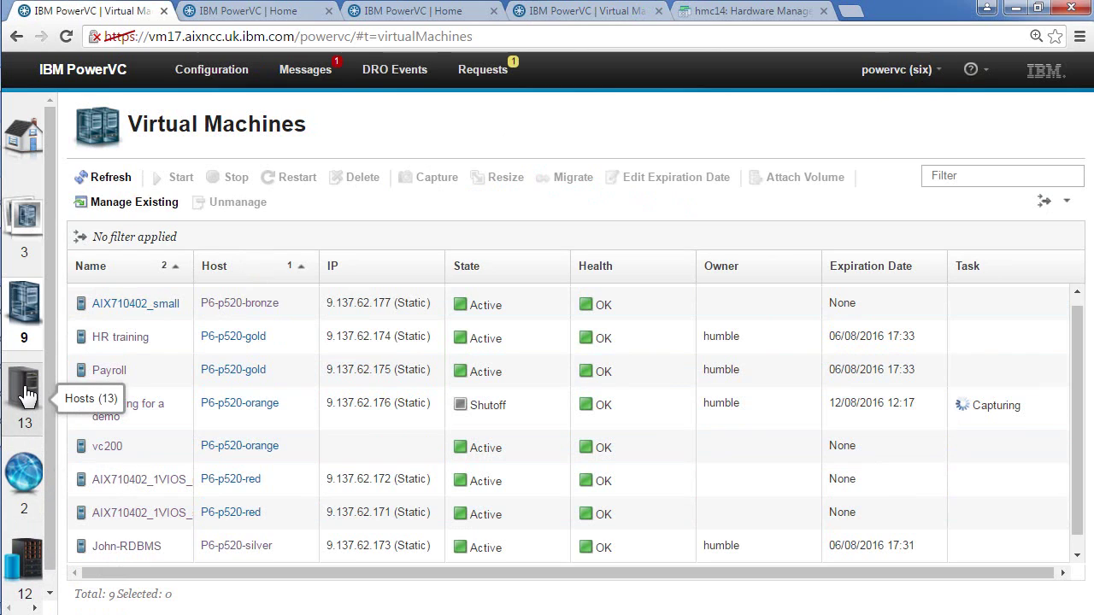
pyautogui.click(24, 304)
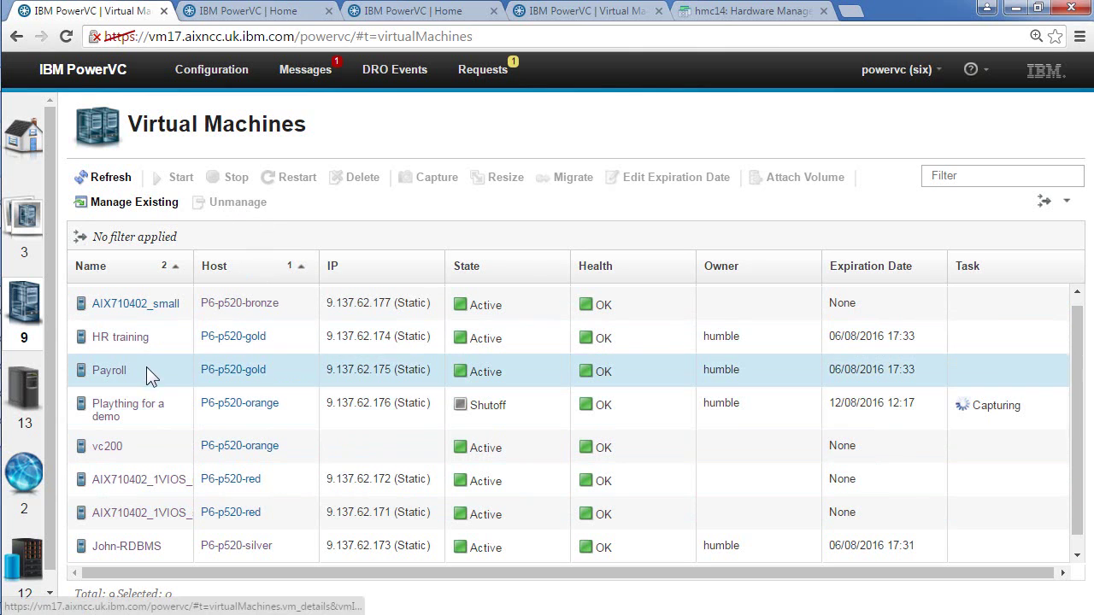
pyautogui.click(146, 366)
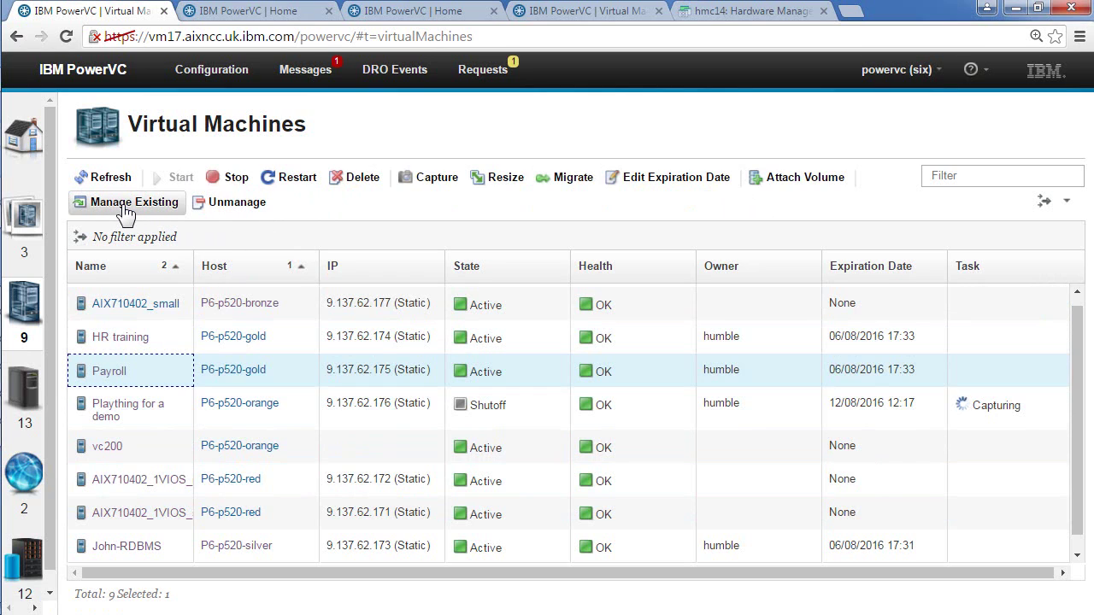
pyautogui.click(24, 218)
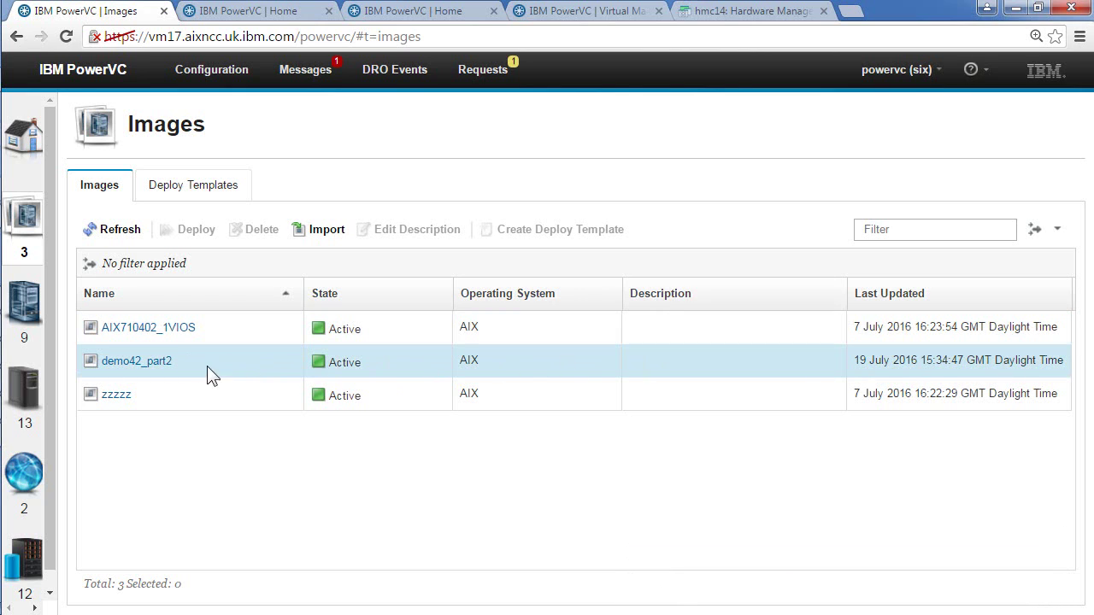
# Step: Select demo42_part2, review the two deploy templates, and reselect demo42_part2 under Images
pyautogui.click(204, 360)
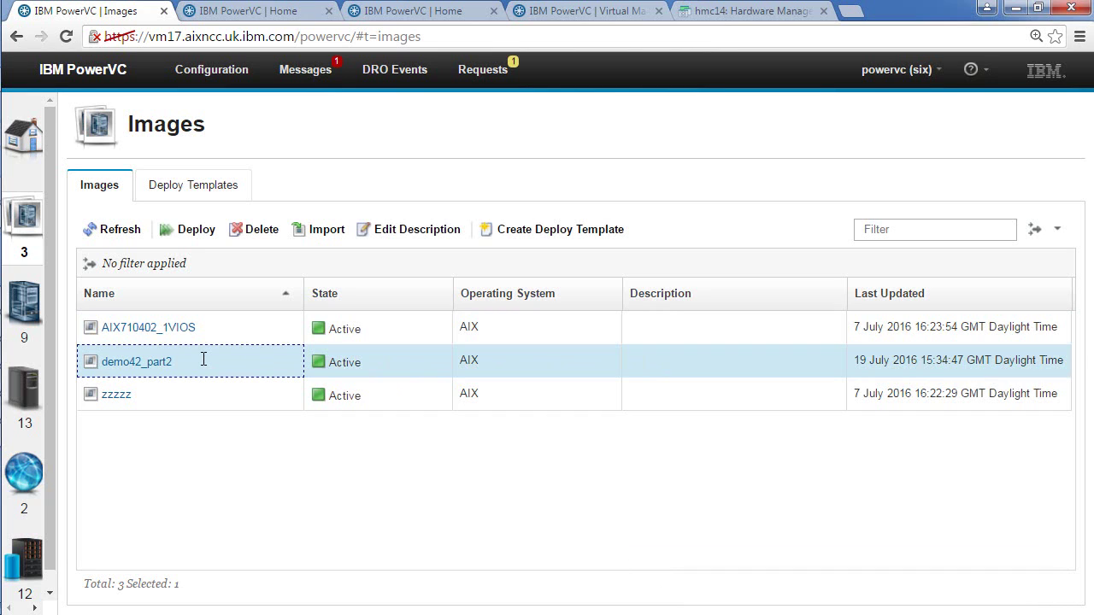
pyautogui.click(187, 192)
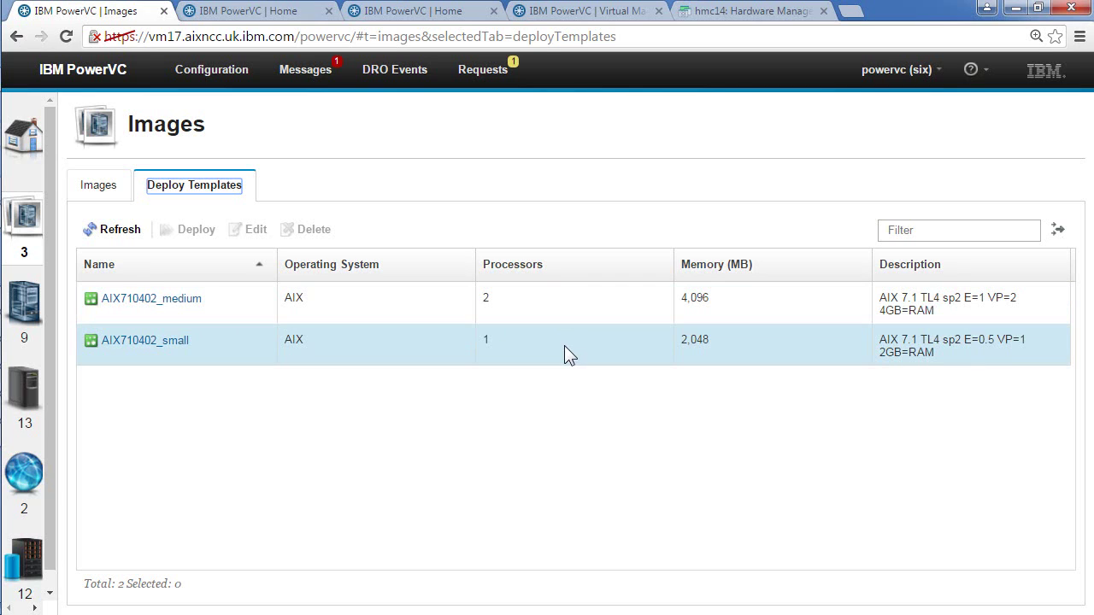
pyautogui.click(101, 187)
pyautogui.click(188, 361)
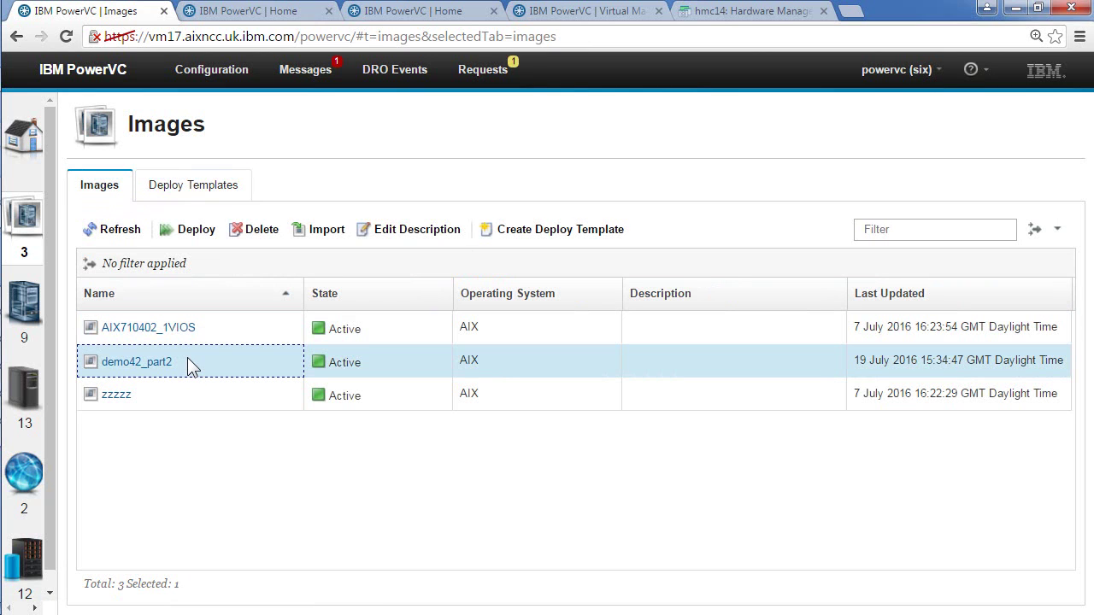
# Step: Start a deploy template from demo42_part2 and name it demo42_dt_small
pyautogui.click(541, 233)
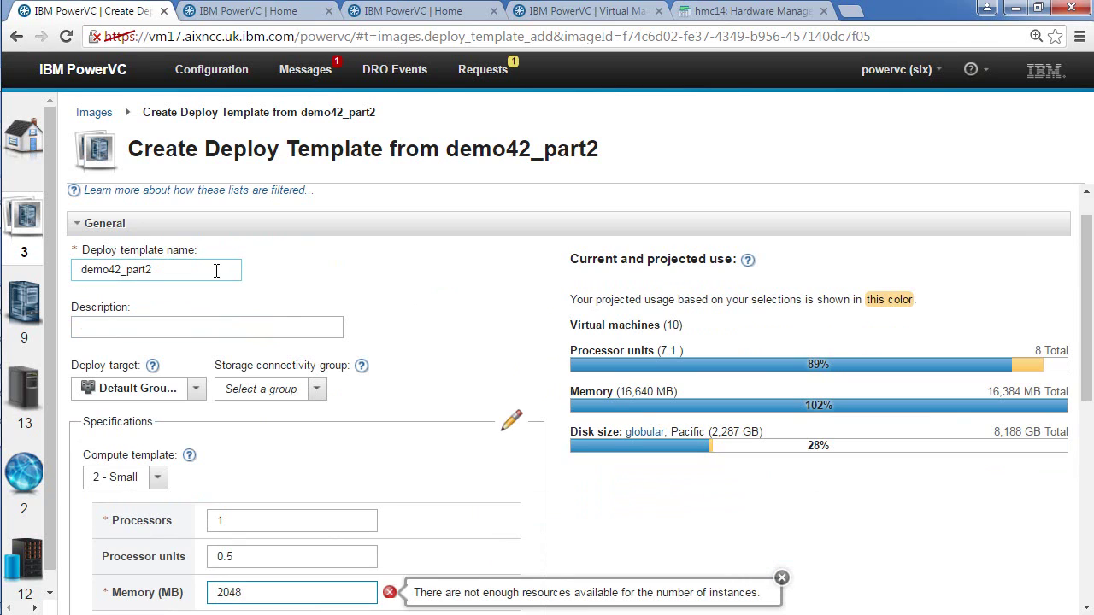
pyautogui.moveTo(201, 270); pyautogui.dragTo(127, 270)
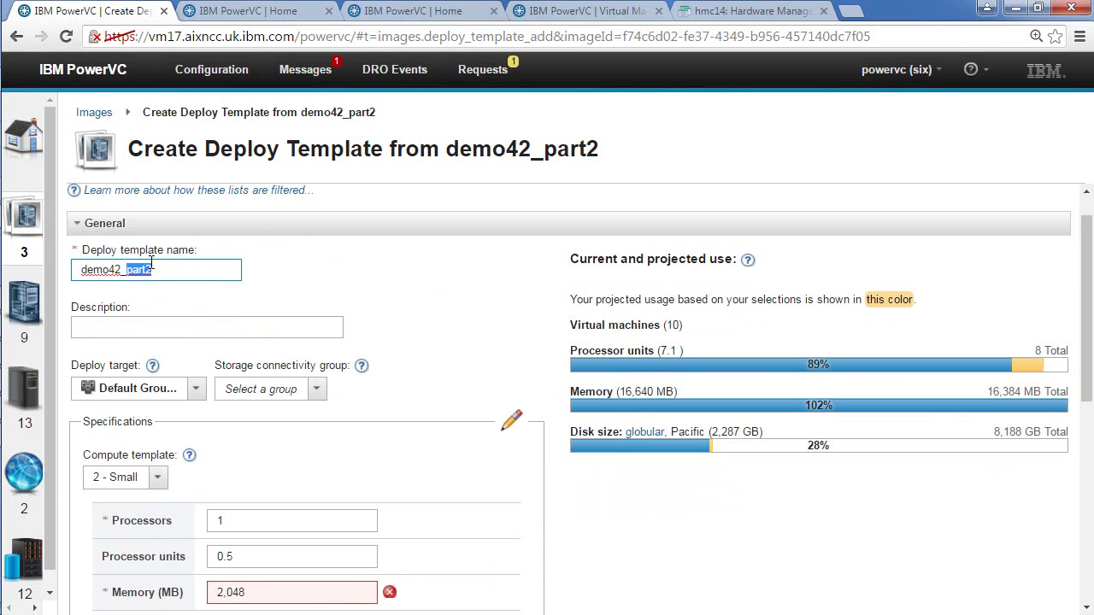
pyautogui.write('dt_small')
pyautogui.click(110, 327)
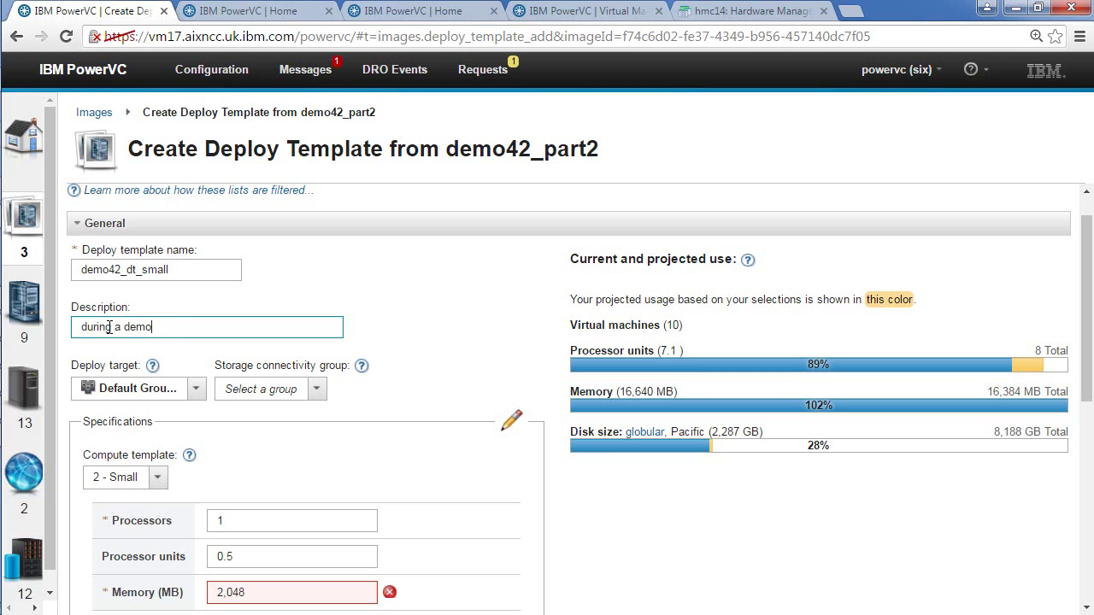
# Step: Set deploy target POWER6 and storage connectivity group Any host in globular
pyautogui.click(196, 390)
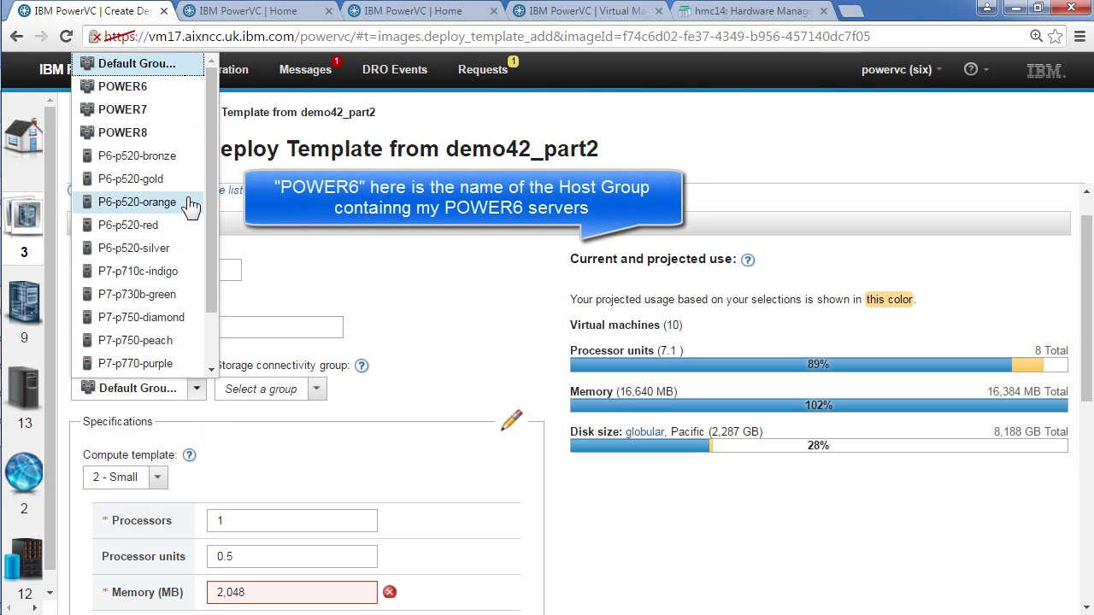
pyautogui.click(120, 89)
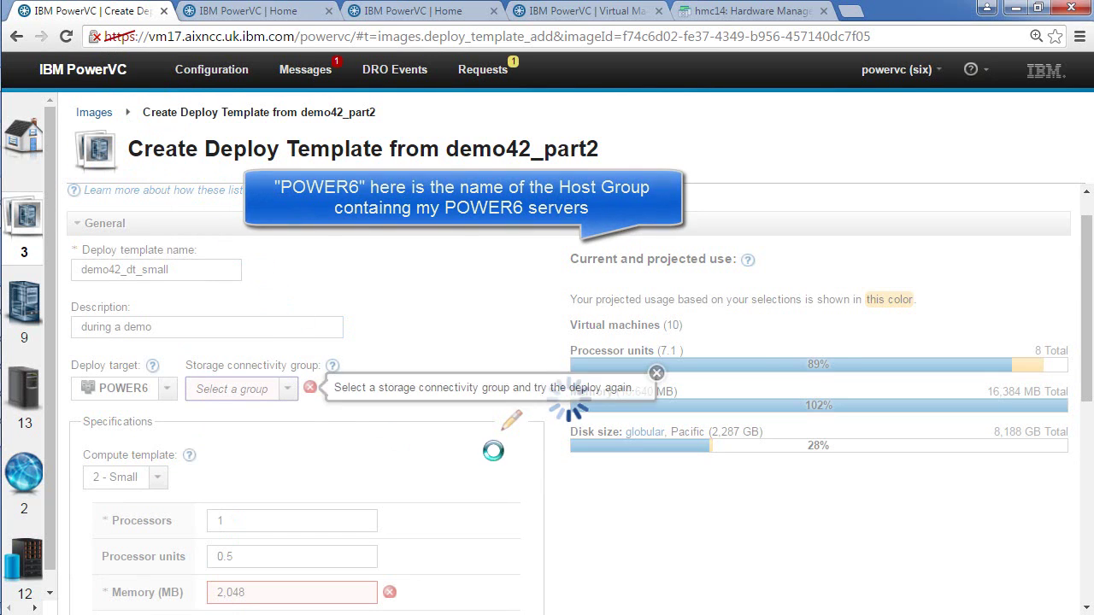
pyautogui.click(290, 390)
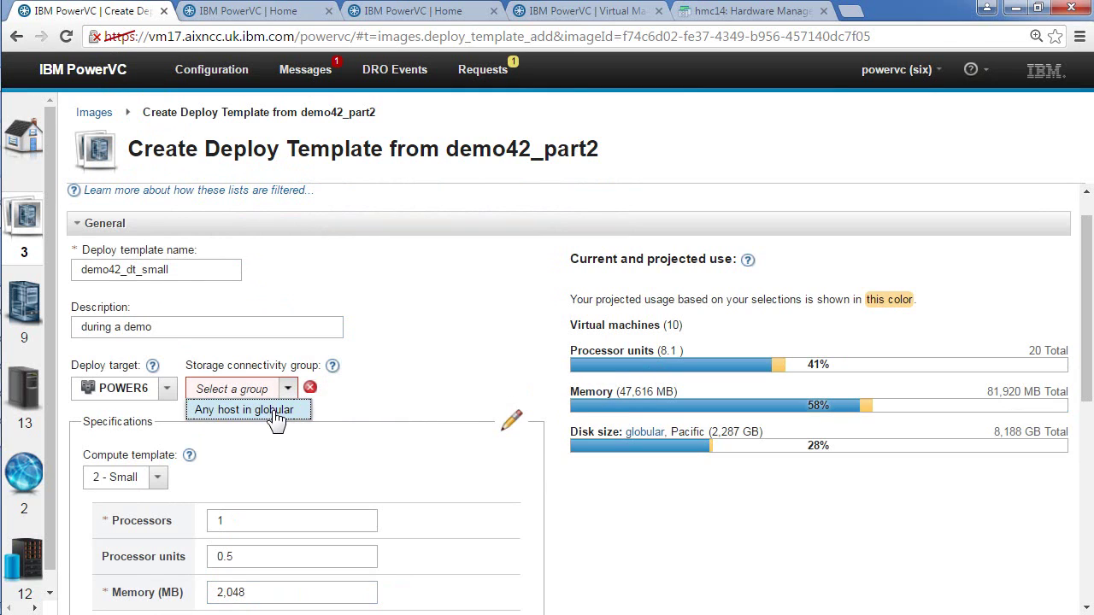
pyautogui.click(275, 411)
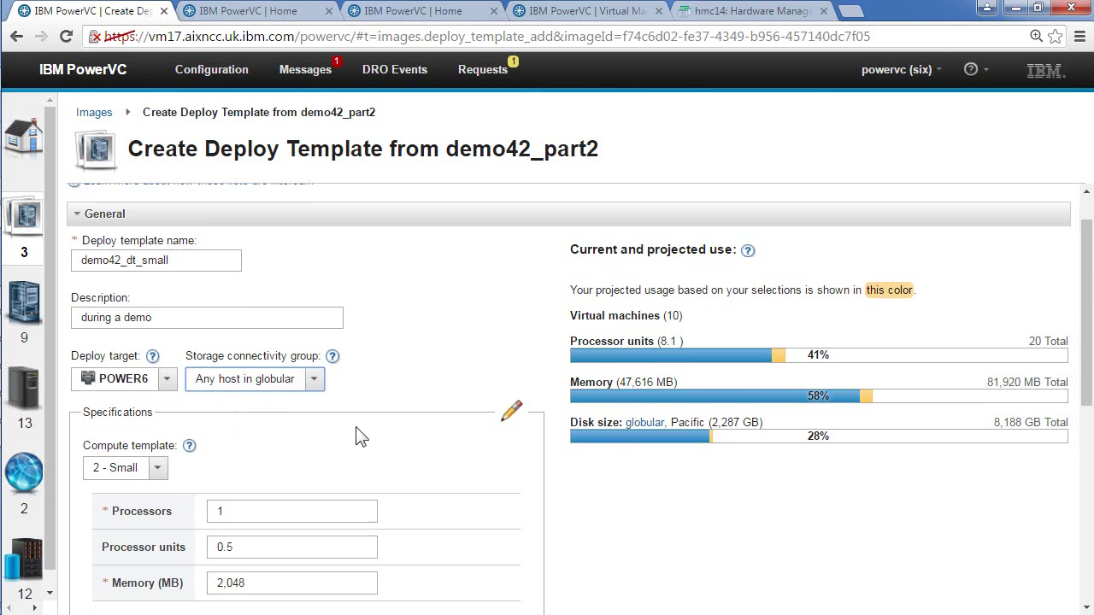
pyautogui.scroll(-2, 362, 439)
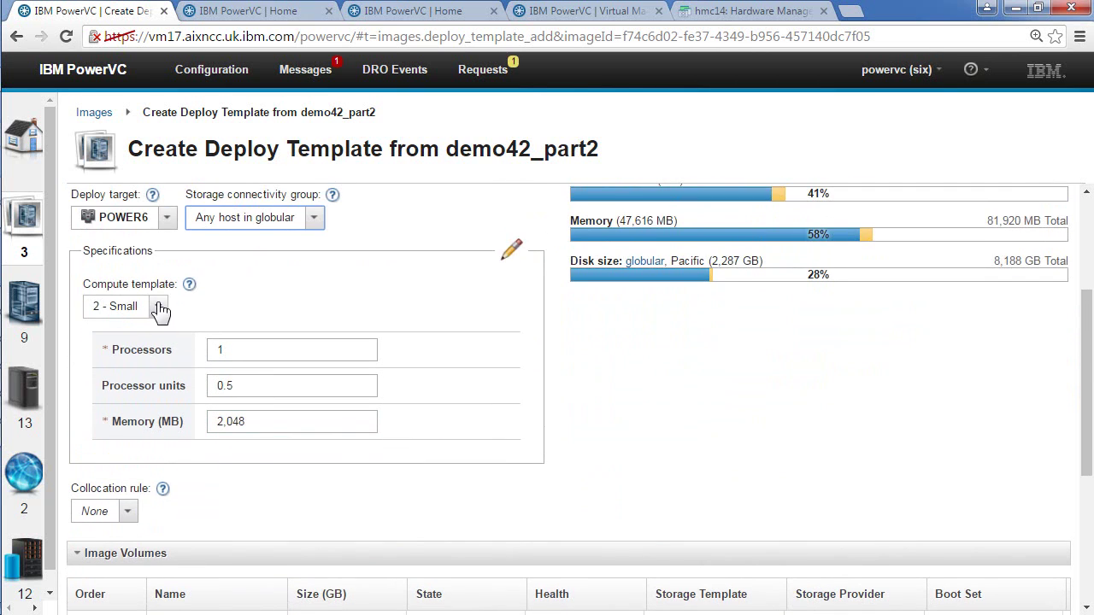
pyautogui.click(158, 308)
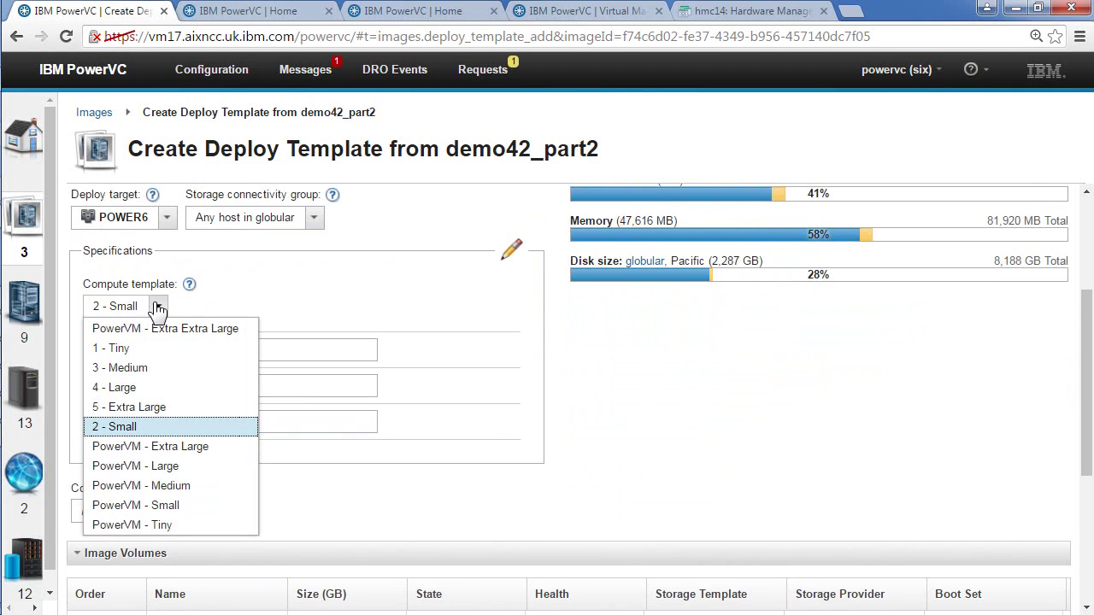
pyautogui.click(116, 349)
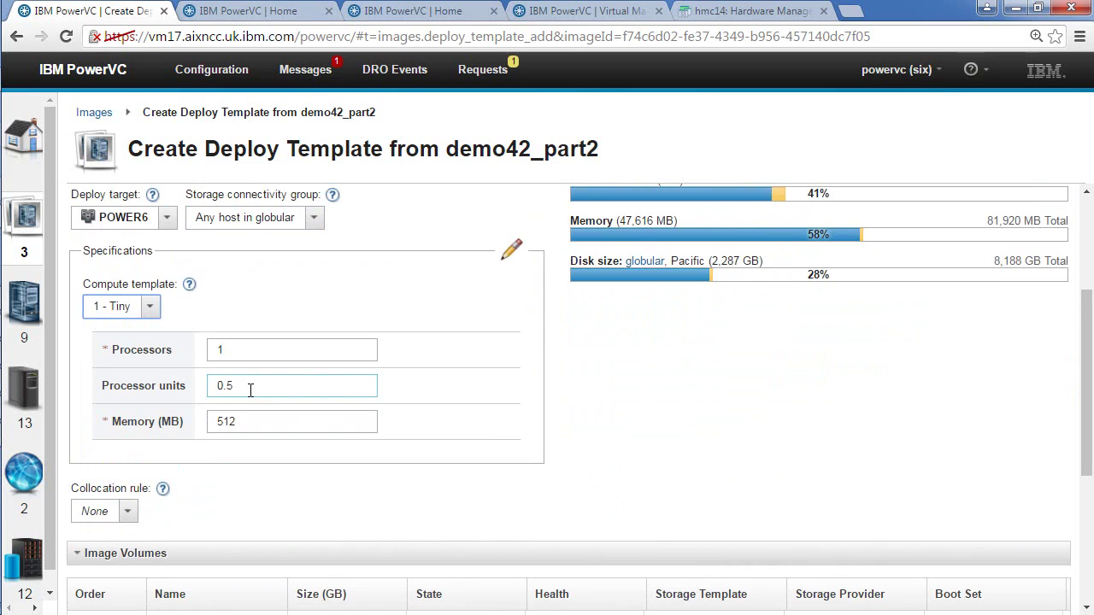
pyautogui.moveTo(239, 422); pyautogui.dragTo(193, 421)
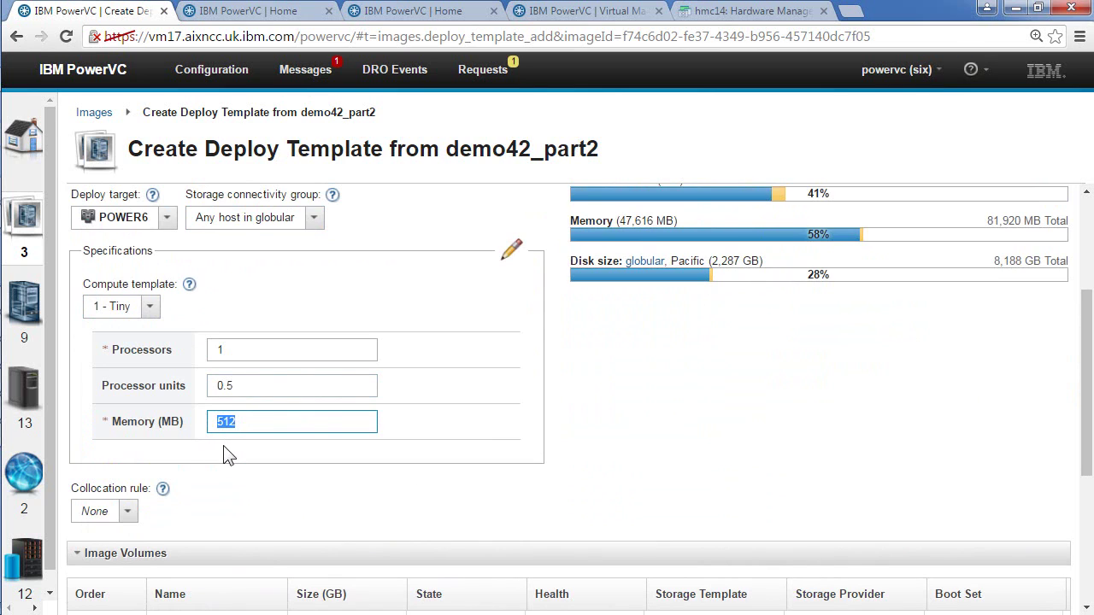
pyautogui.click(151, 309)
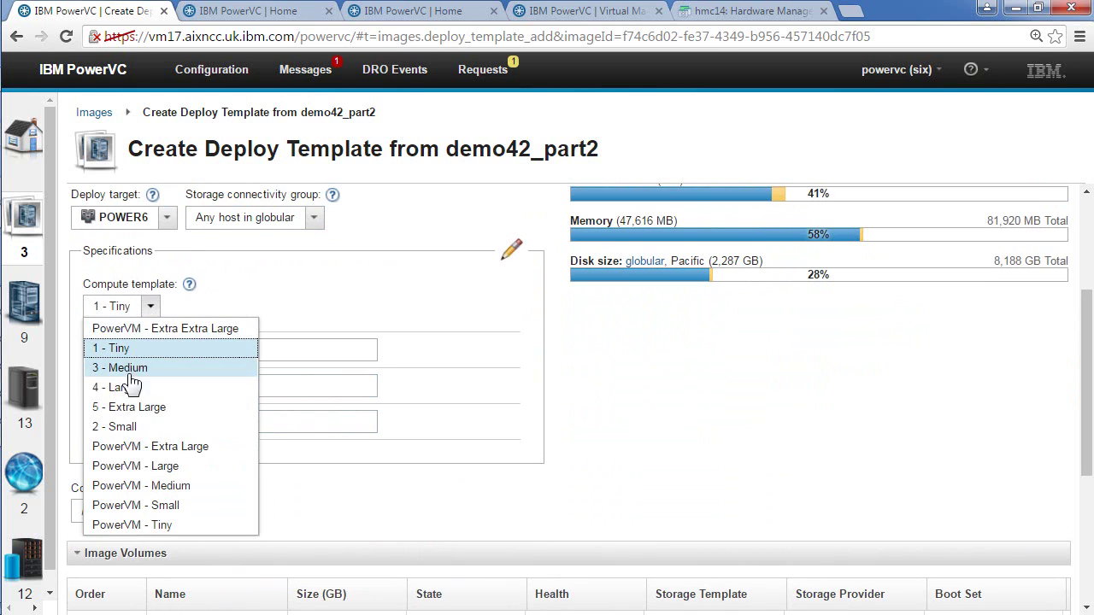
pyautogui.click(107, 427)
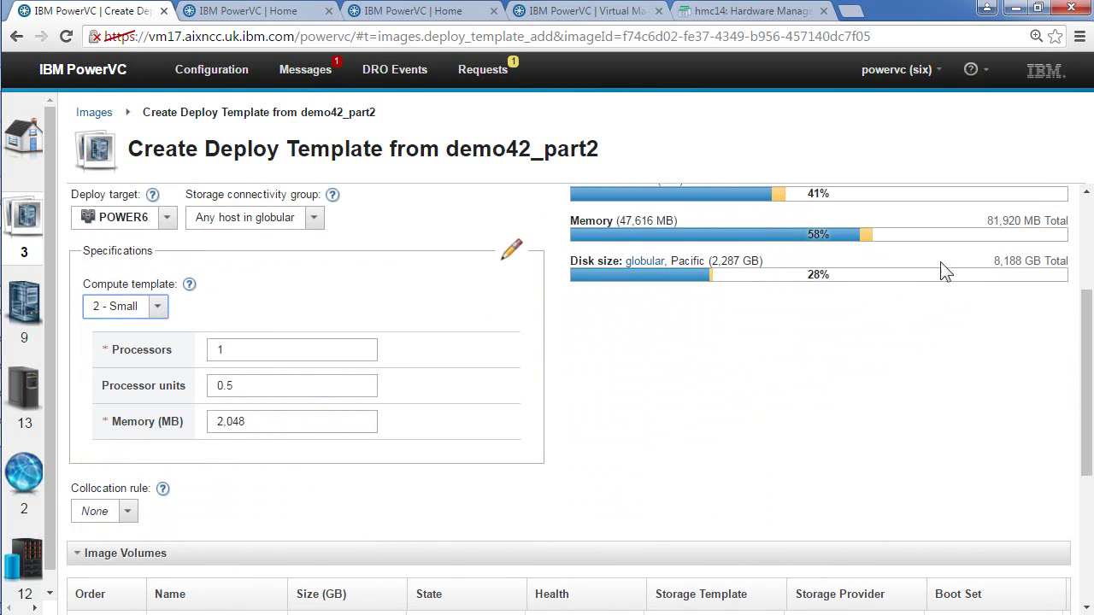
pyautogui.click(169, 307)
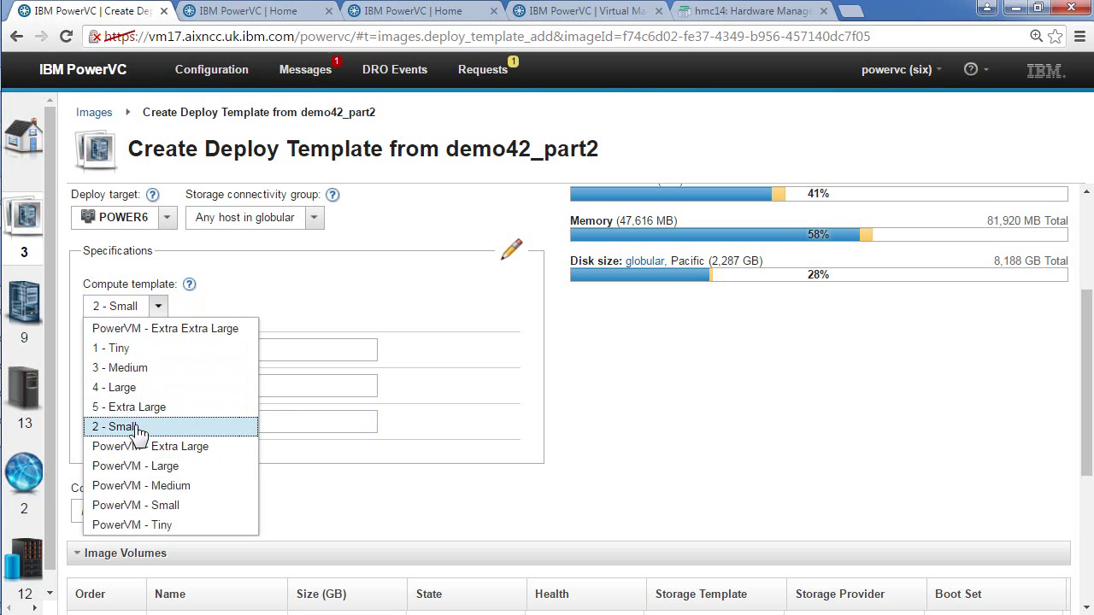
pyautogui.click(120, 387)
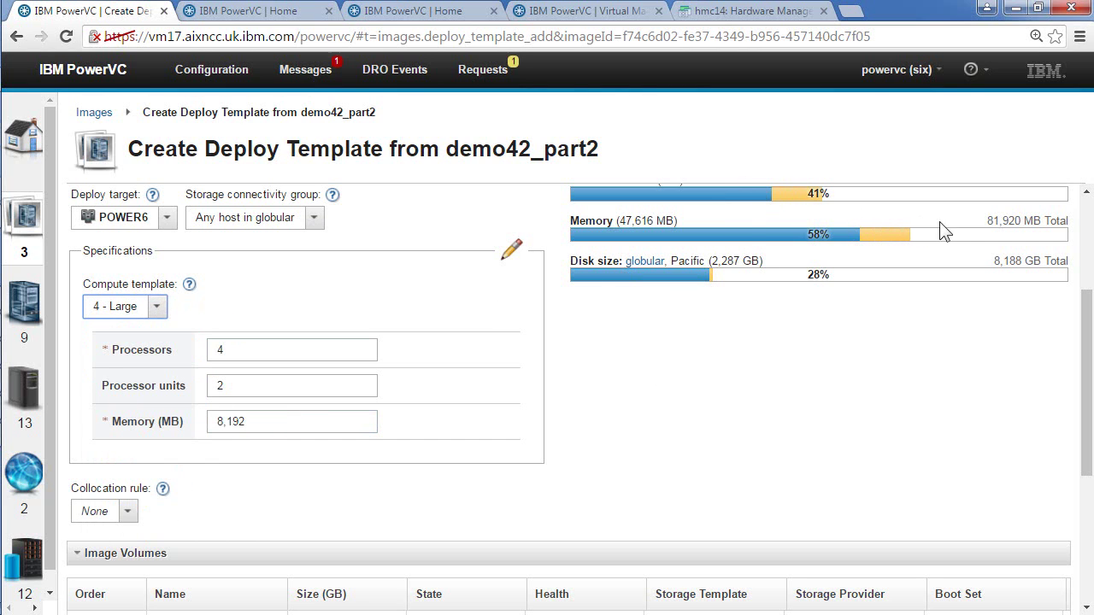
pyautogui.click(157, 309)
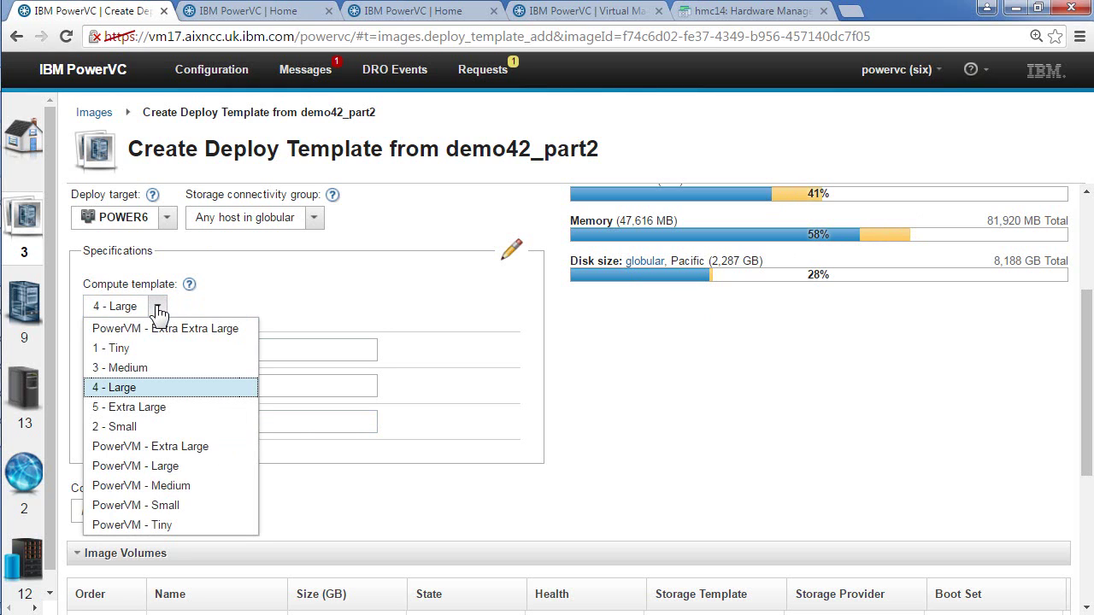
pyautogui.click(128, 427)
# Step: Choose the manually added ATS 137 network as the template's primary network
pyautogui.scroll(-3, 425, 428)
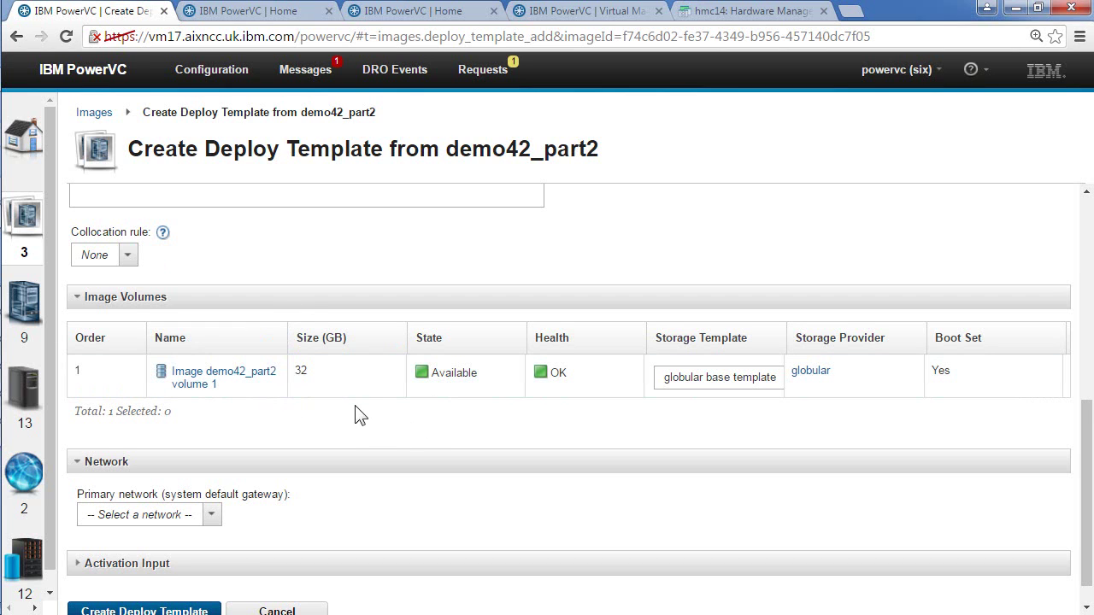
pyautogui.scroll(-1, 359, 416)
pyautogui.click(211, 484)
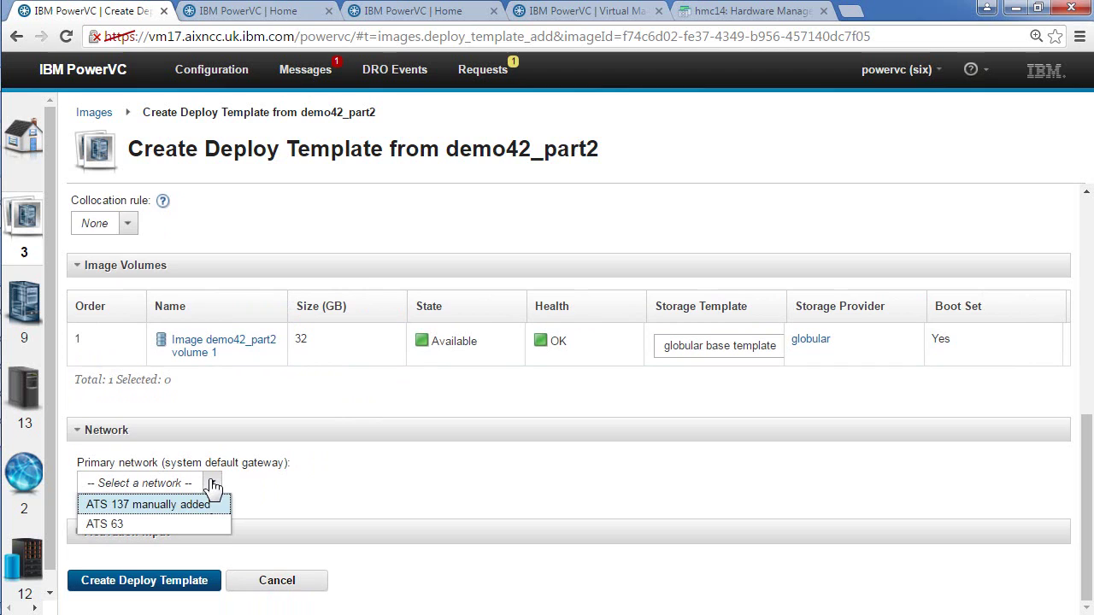
pyautogui.click(147, 509)
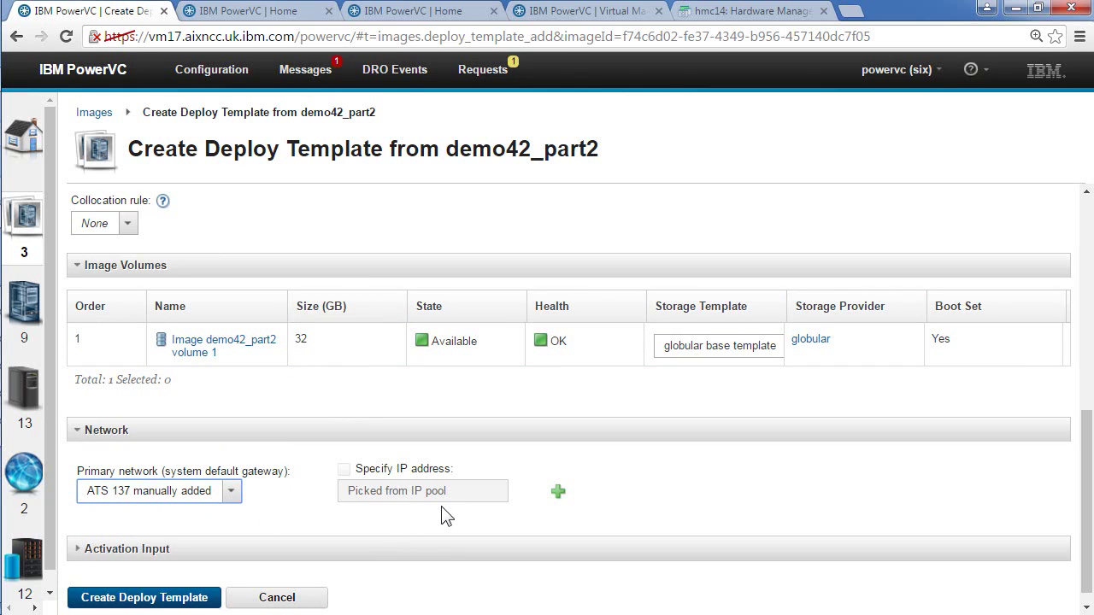
pyautogui.click(307, 486)
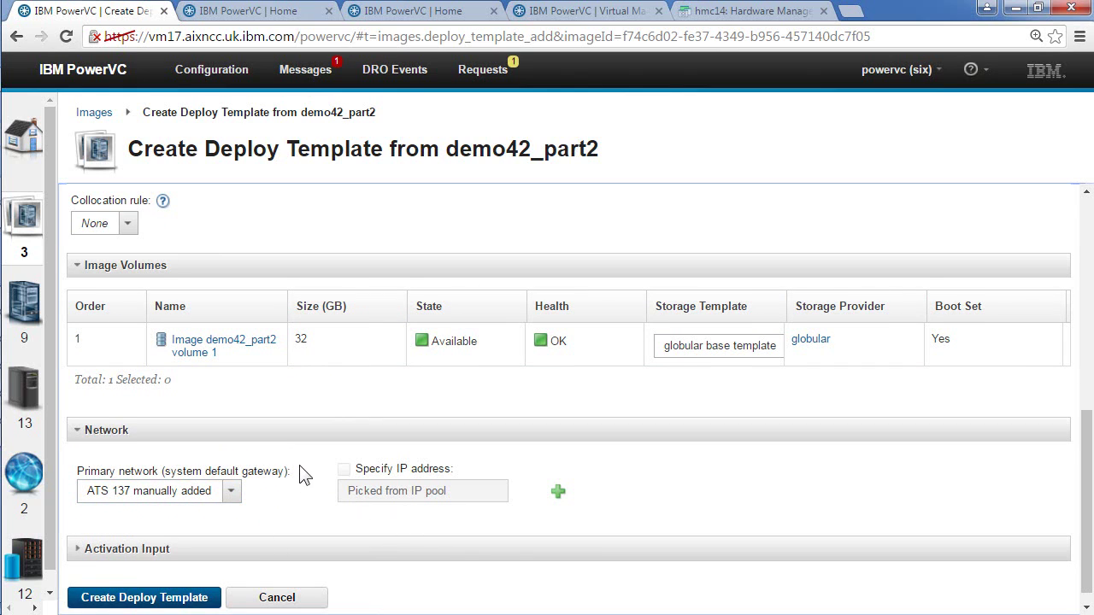
# Step: Review the Activation Input options, then create the demo42_dt_small deploy template
pyautogui.scroll(-1, 305, 484)
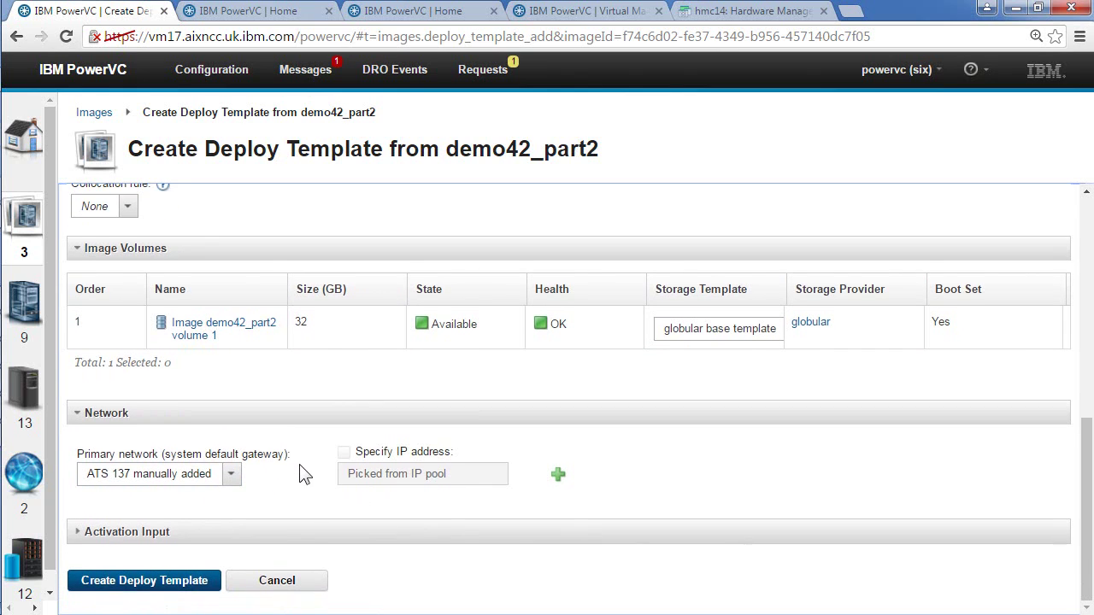
pyautogui.click(77, 533)
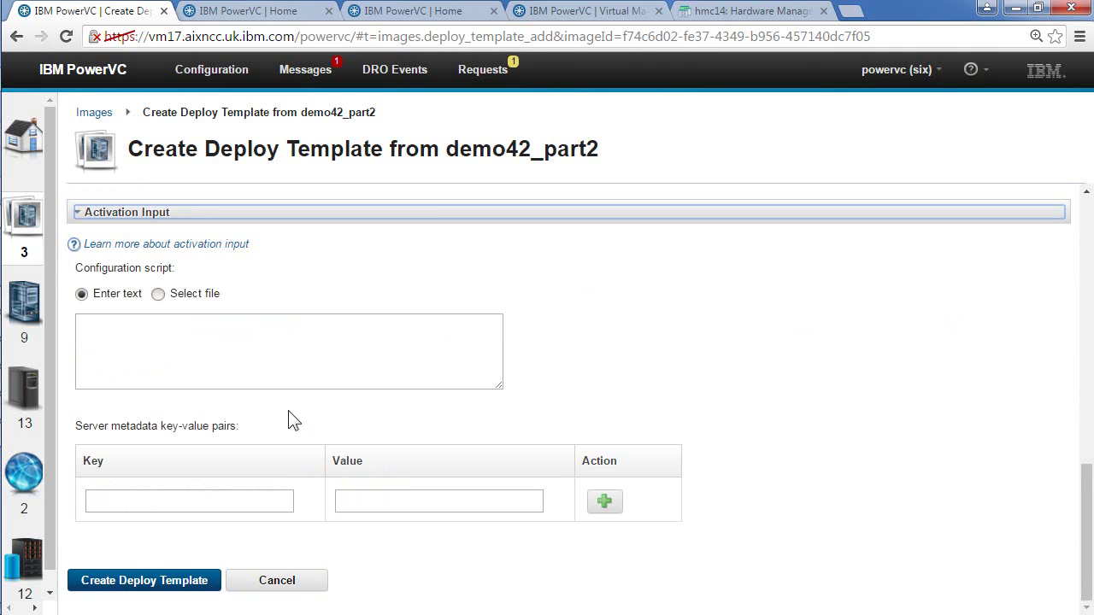
pyautogui.click(76, 217)
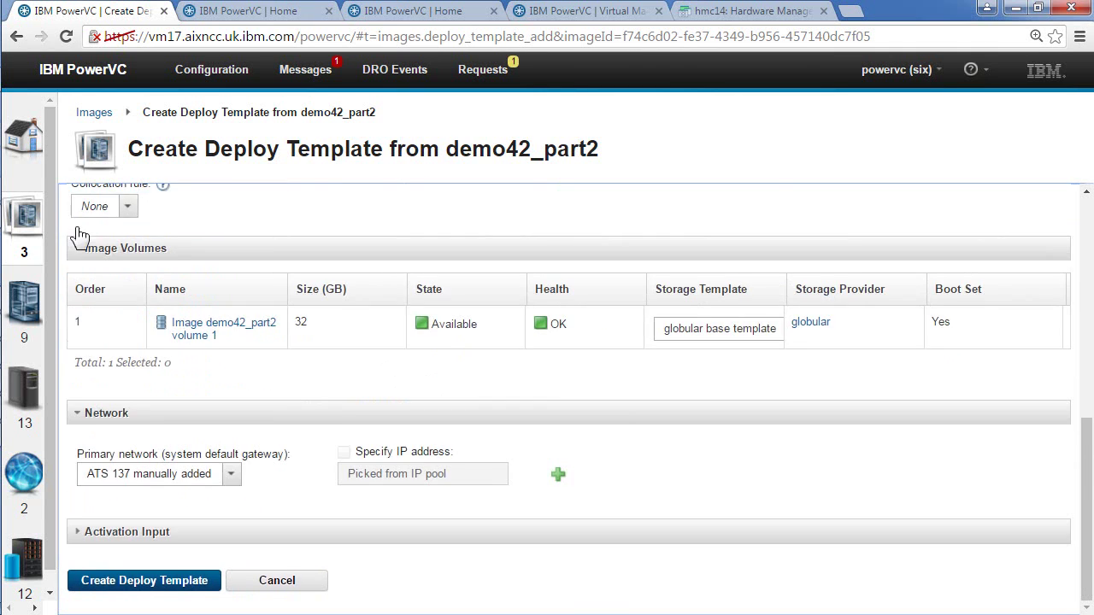
pyautogui.click(157, 582)
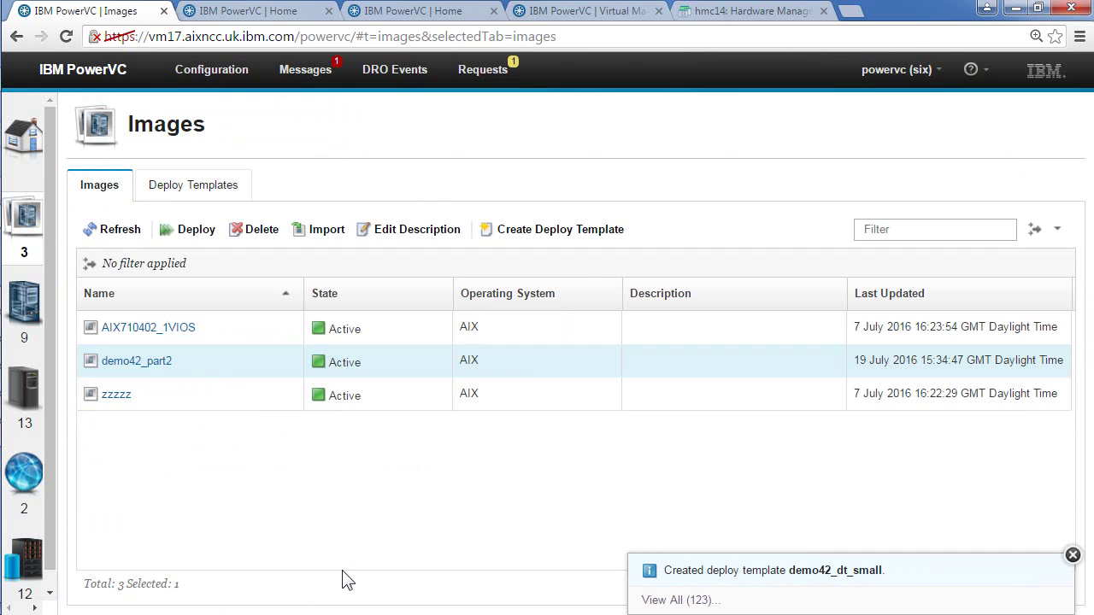
# Step: Close the hmc14 console page, check demo42_dt_small among the user's templates, then return to admin Home
pyautogui.click(190, 190)
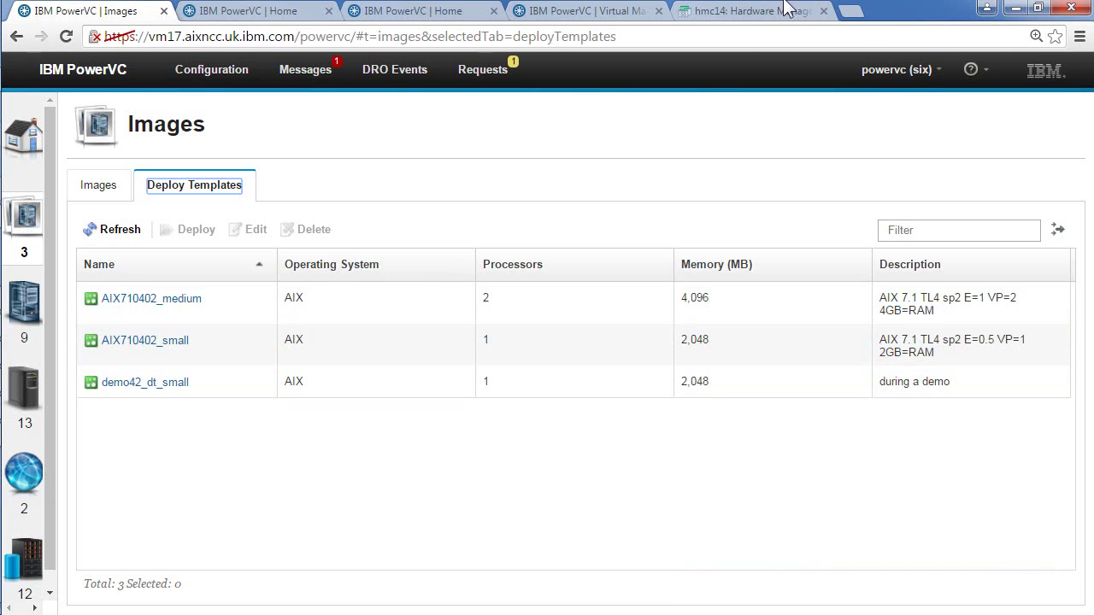
pyautogui.click(748, 11)
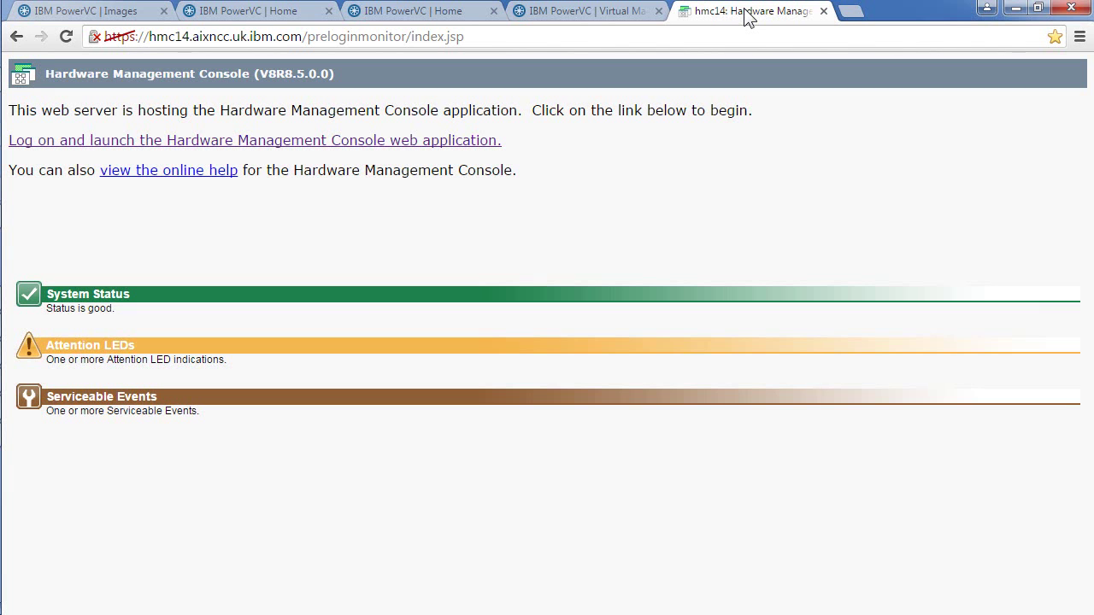
pyautogui.click(824, 10)
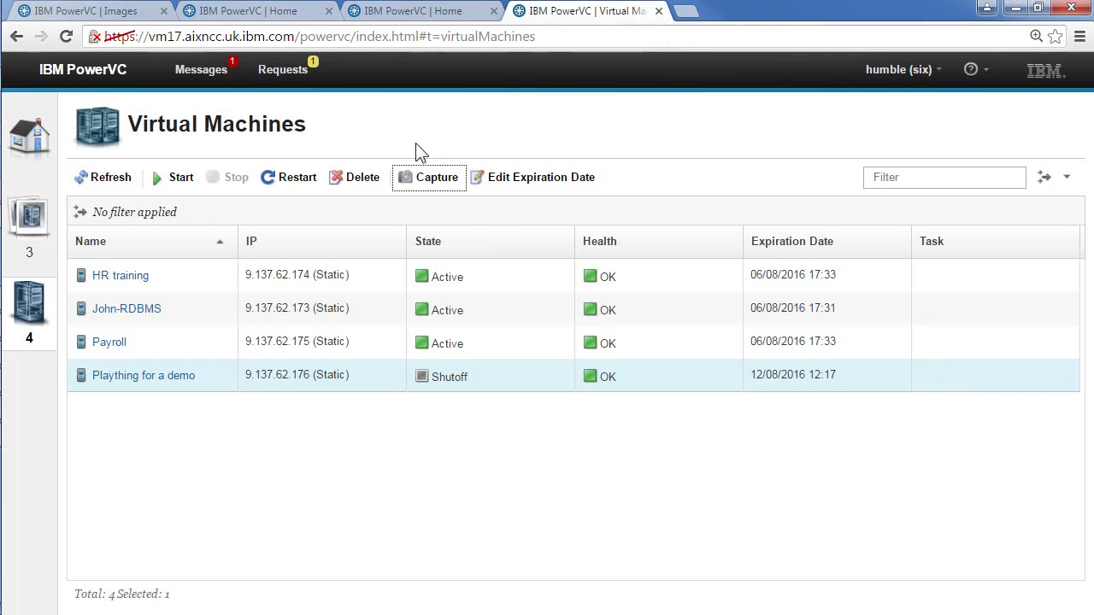
pyautogui.click(21, 215)
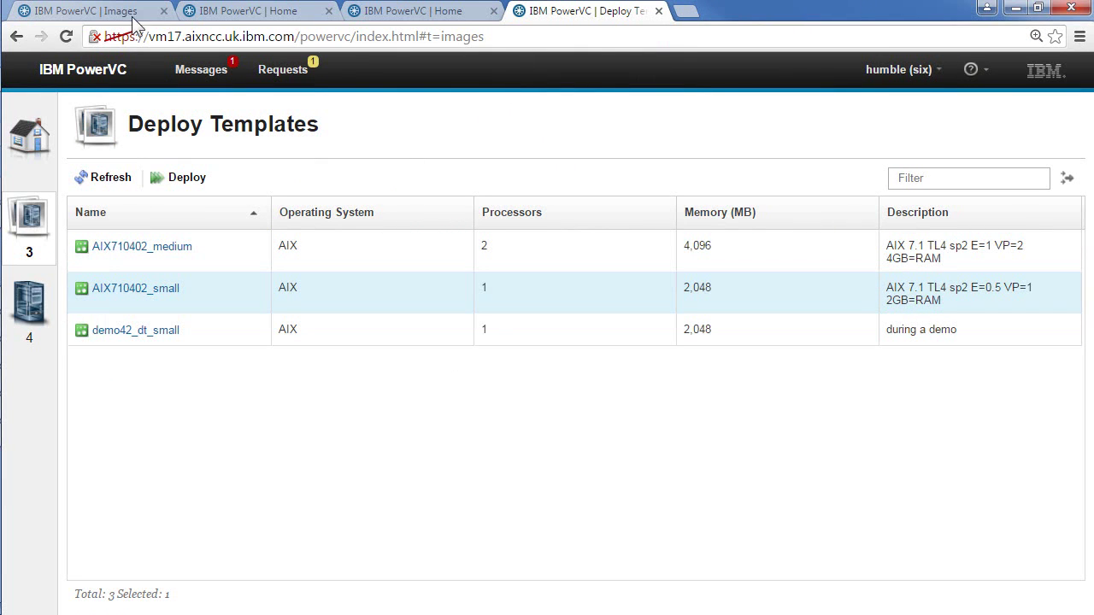
pyautogui.click(243, 18)
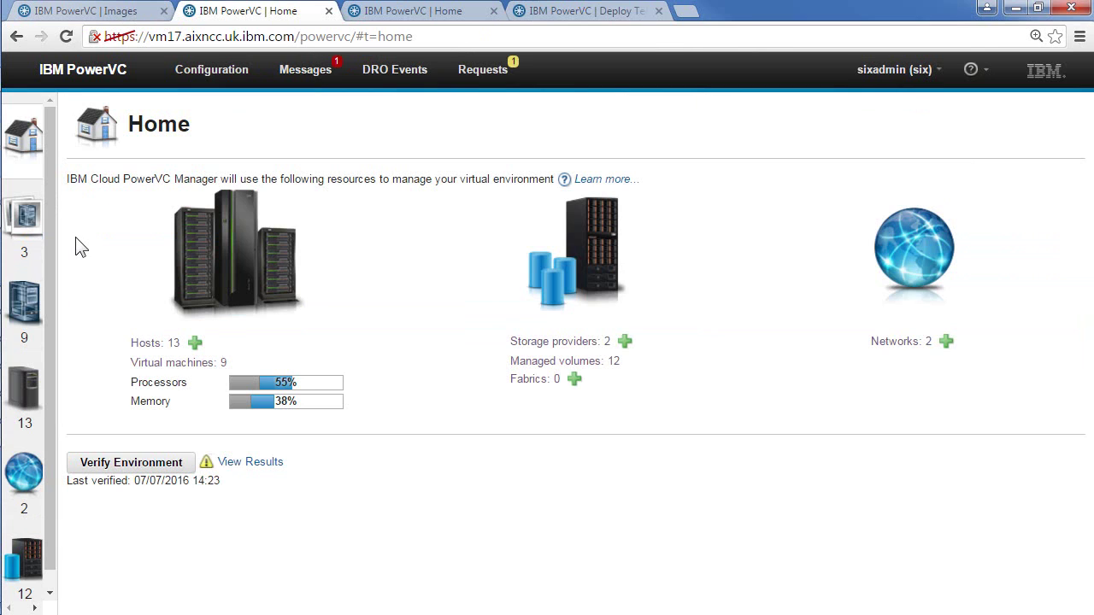
# Step: Leave the current project as six in Change Project, then open the administrator's Requests list
pyautogui.click(937, 69)
pyautogui.click(896, 99)
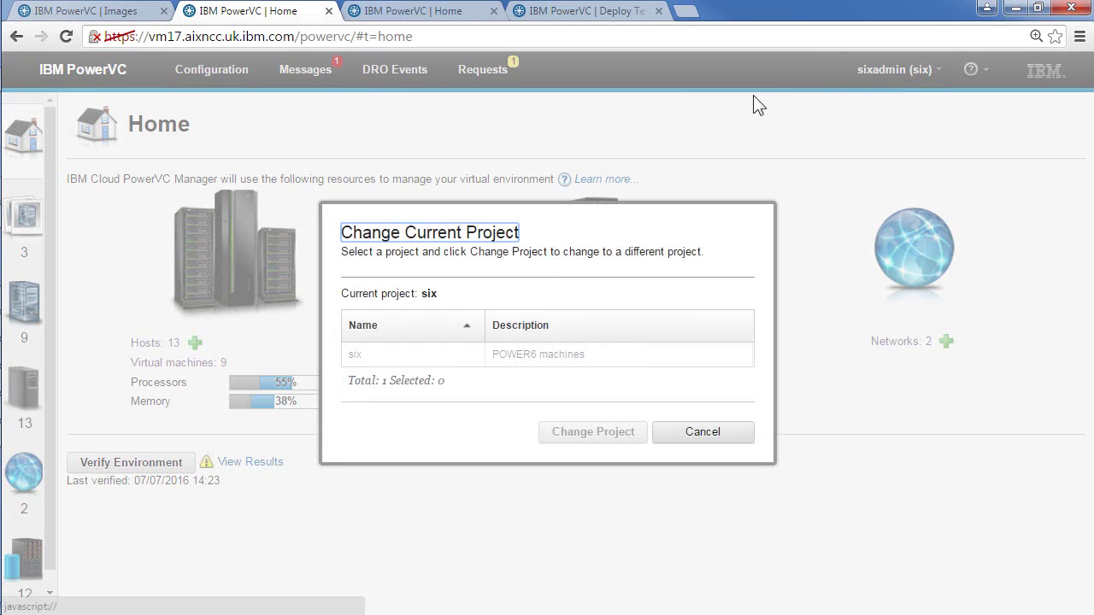
pyautogui.click(366, 359)
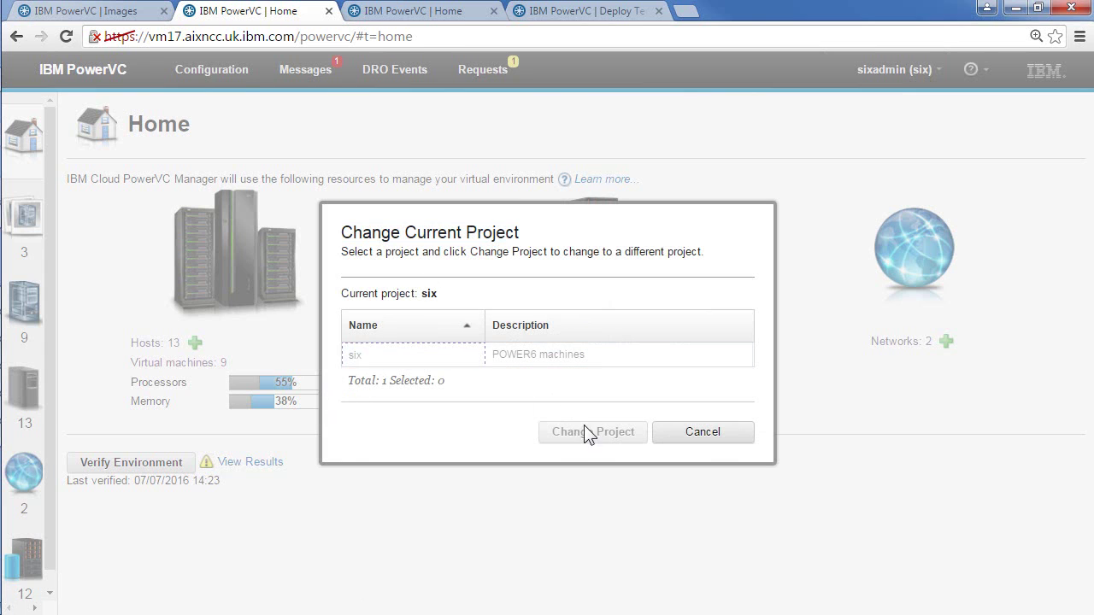
pyautogui.click(702, 432)
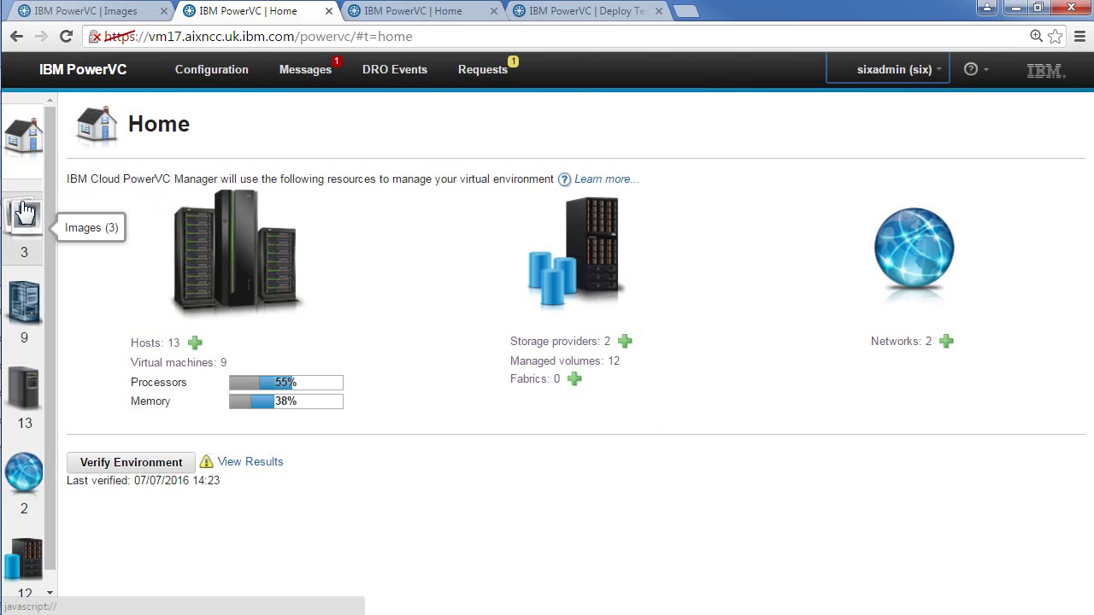
pyautogui.click(482, 70)
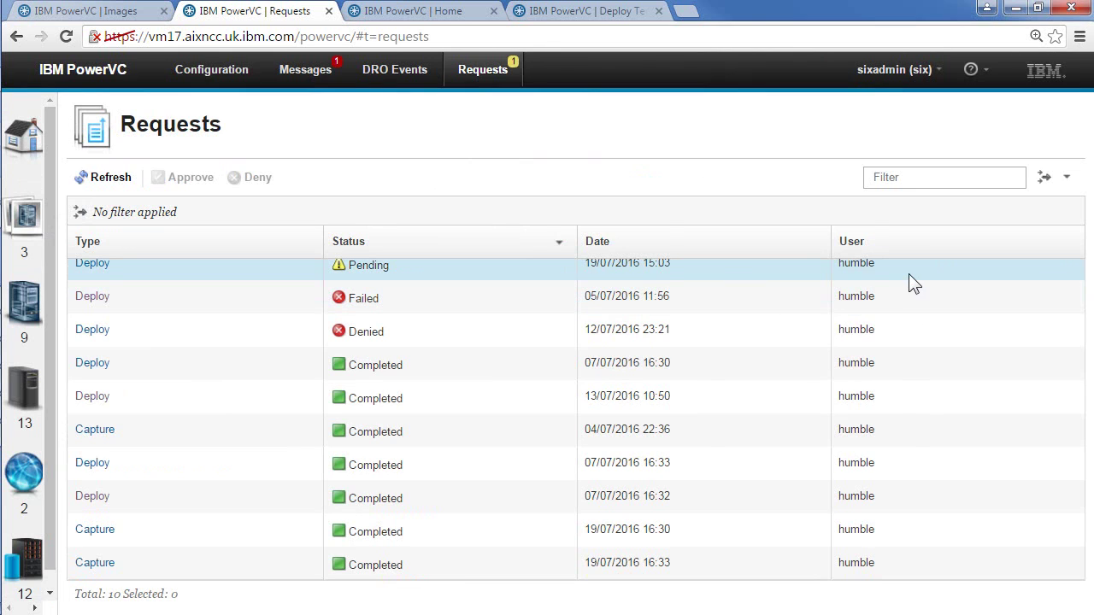
# Step: Approve the Pending 19/07/2016 15:03 deploy request and confirm the approval
pyautogui.click(190, 272)
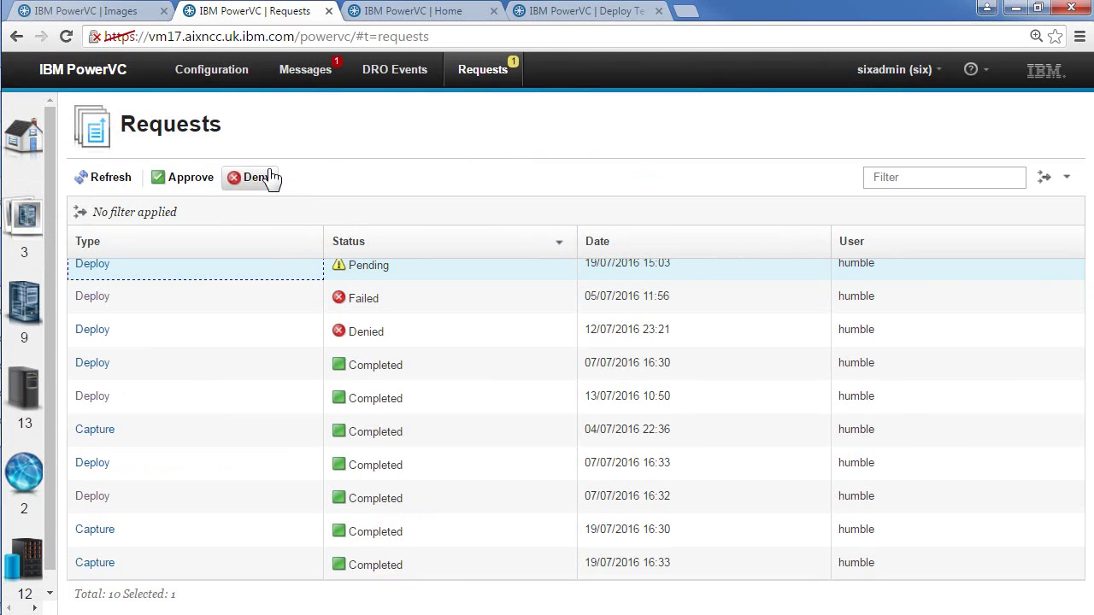
pyautogui.click(186, 184)
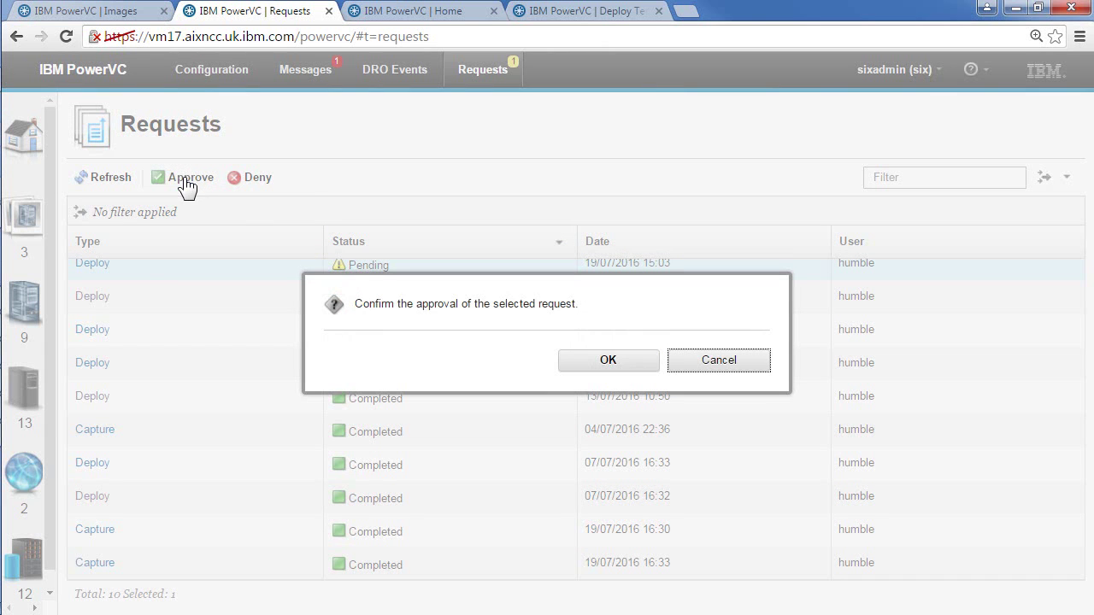
pyautogui.click(613, 363)
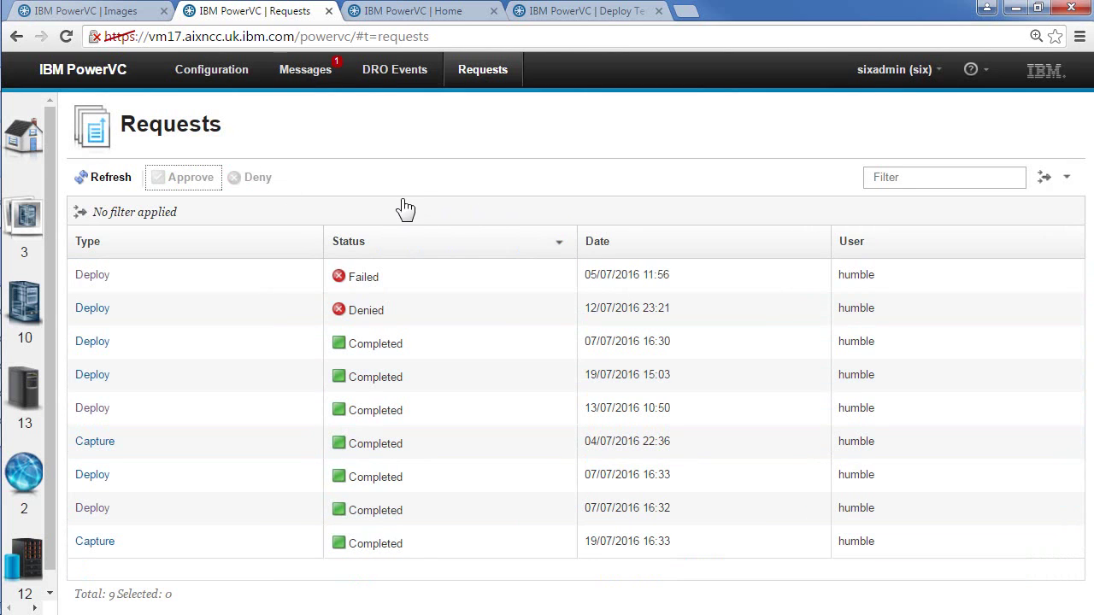
# Step: Select demo42 in the admin's Virtual Machines list, then view it in the user's Virtual Machines list
pyautogui.click(24, 304)
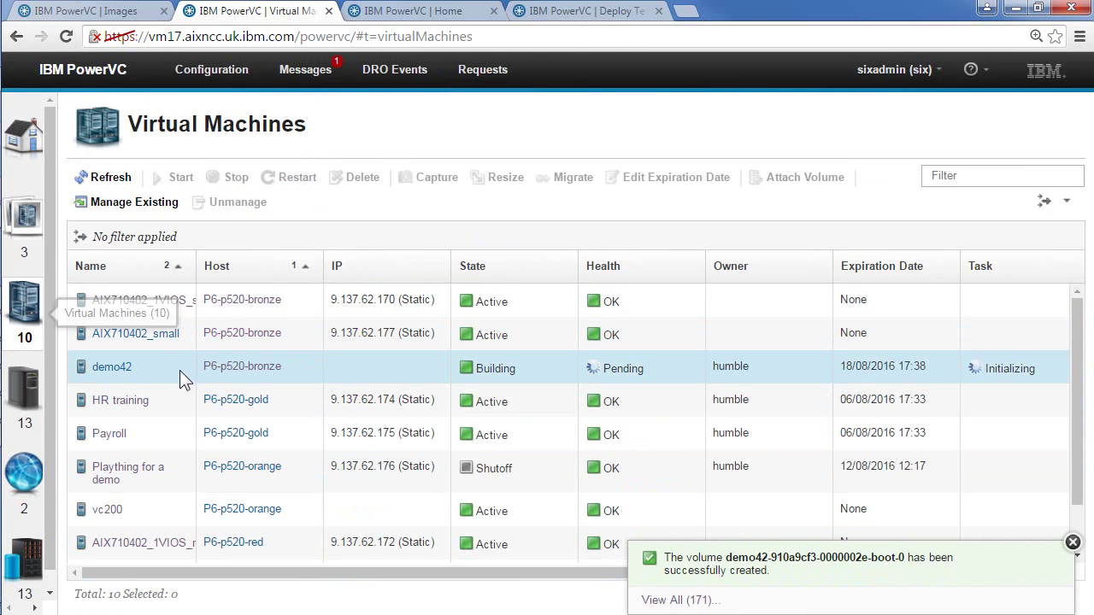
pyautogui.click(163, 371)
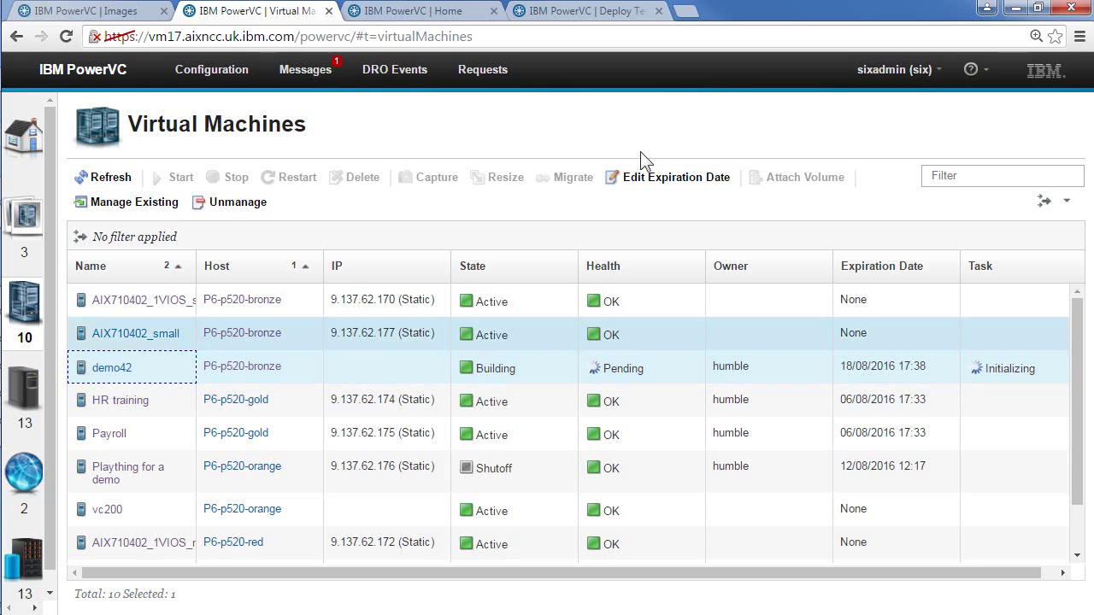
pyautogui.click(581, 12)
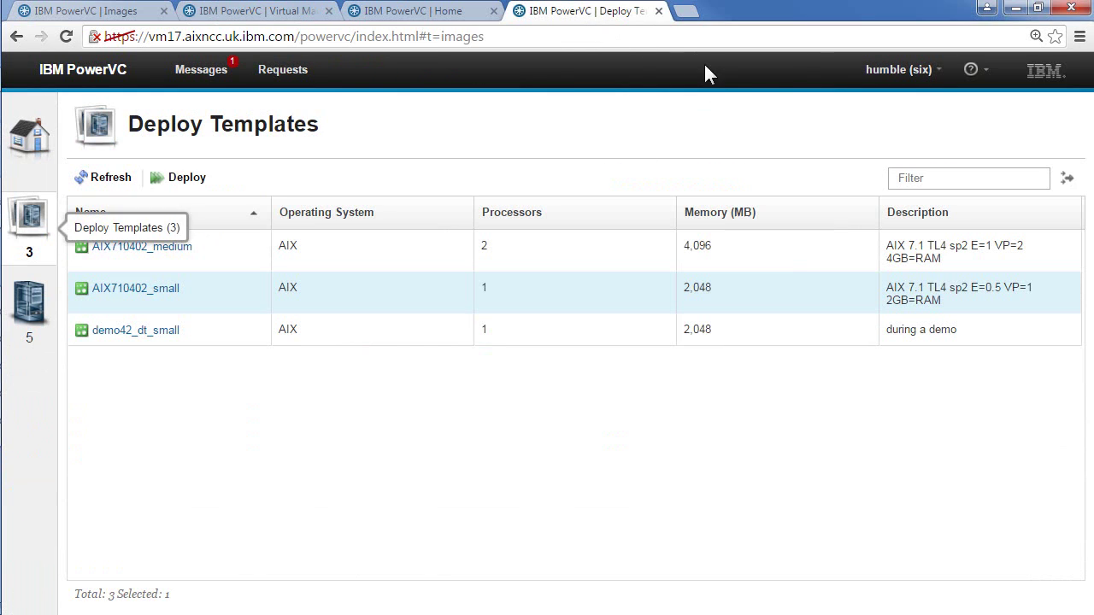
pyautogui.click(32, 299)
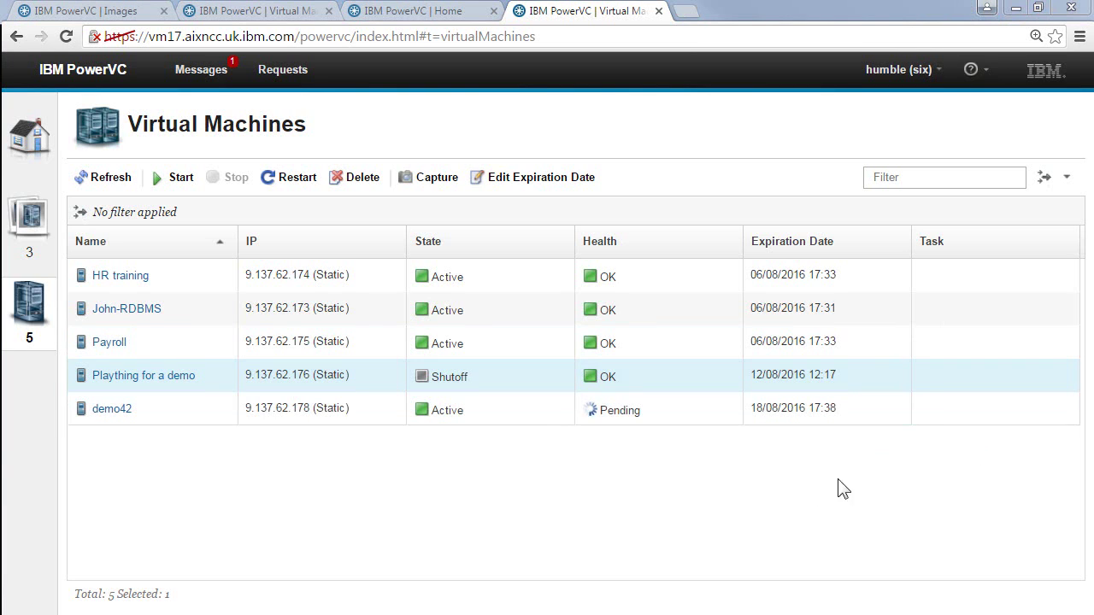
# Step: In the other Home session, show the Host Groups list under Hosts
pyautogui.click(402, 12)
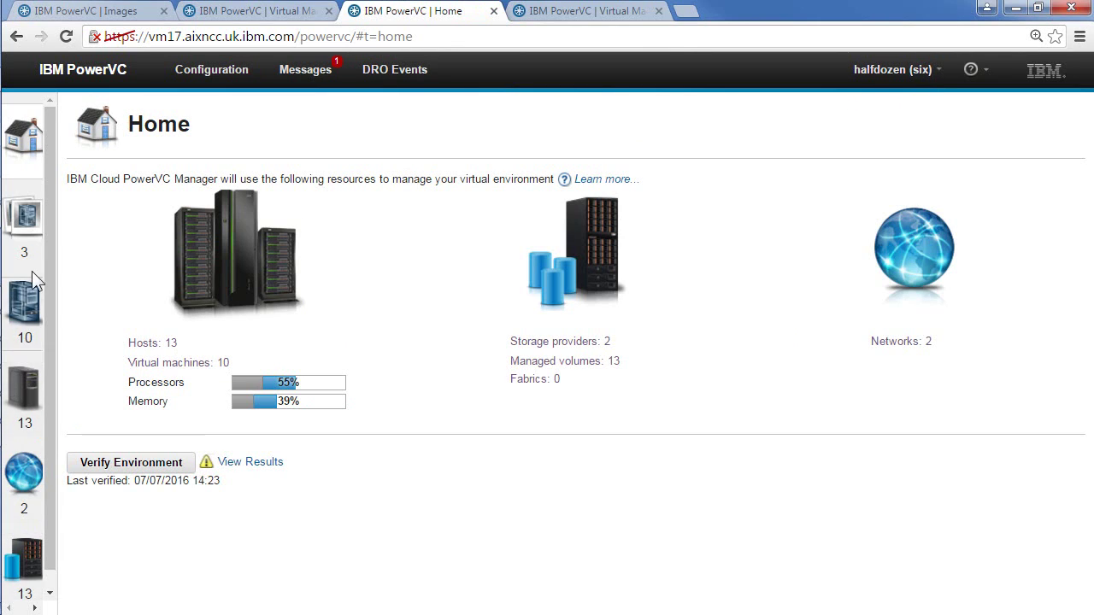
pyautogui.click(25, 391)
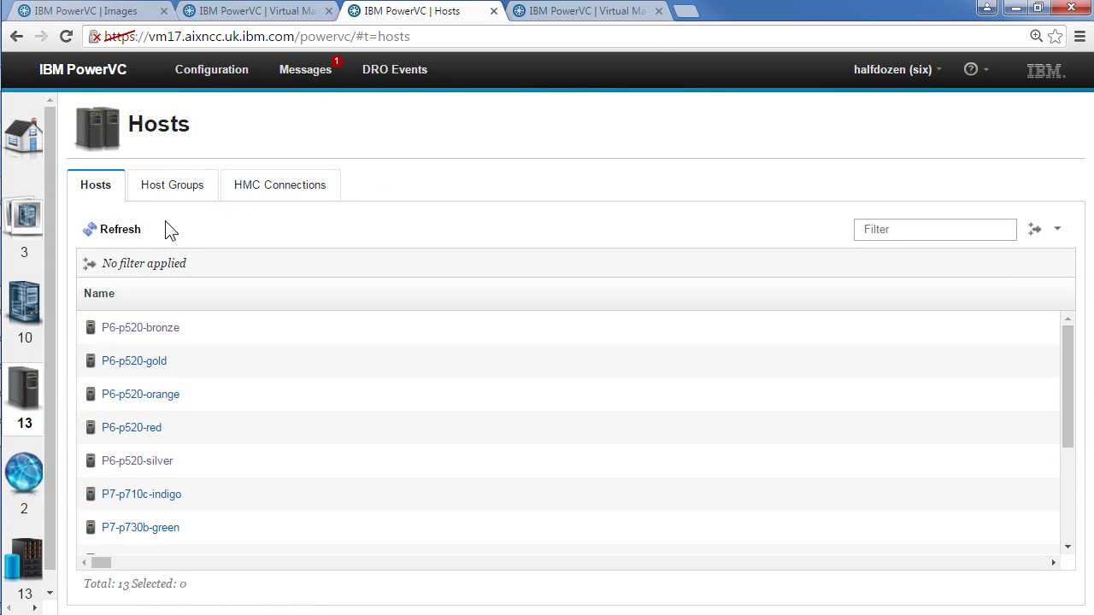
pyautogui.click(166, 196)
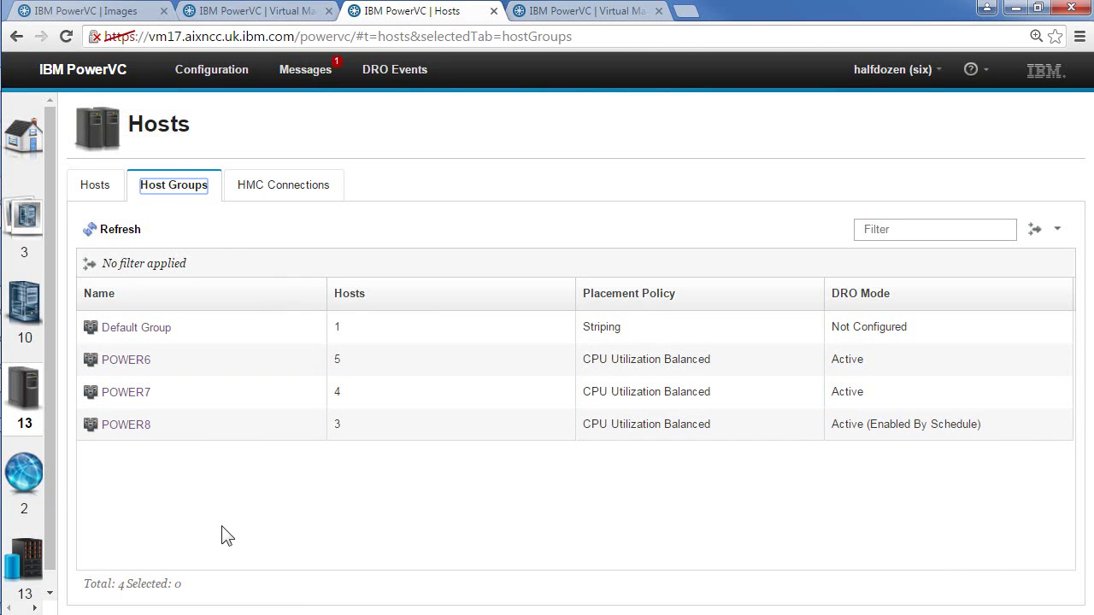
# Step: Return to the user's Virtual Machines view, where demo42 is Active with Warning health
pyautogui.click(586, 14)
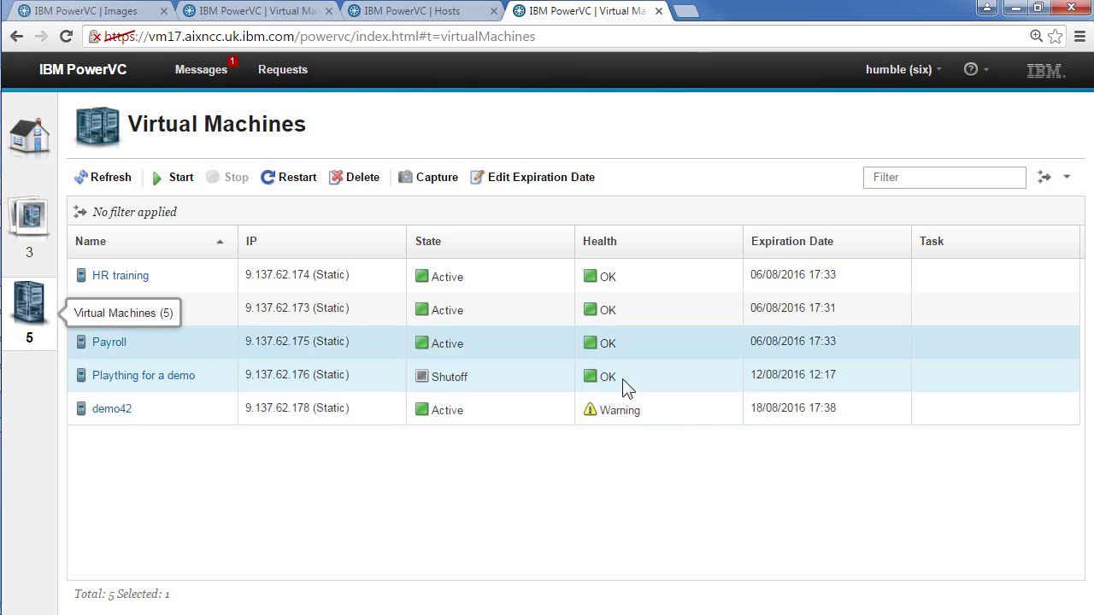
# Step: Open the Deploy form for demo42_dt_small, cancel it, reopen it, then go to the admin's Virtual Machines
pyautogui.click(40, 241)
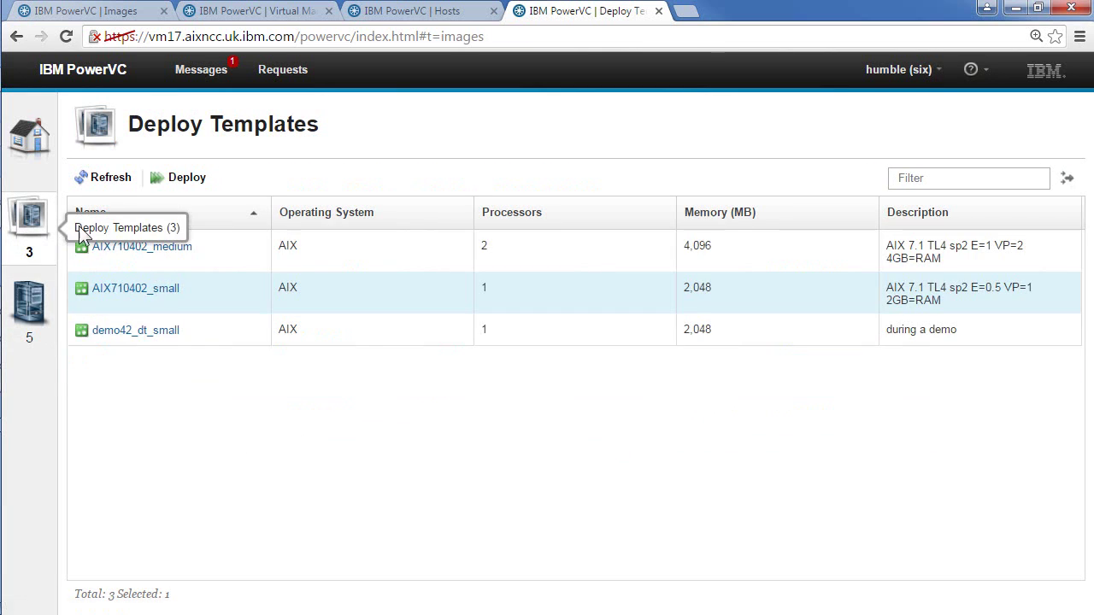
pyautogui.click(205, 329)
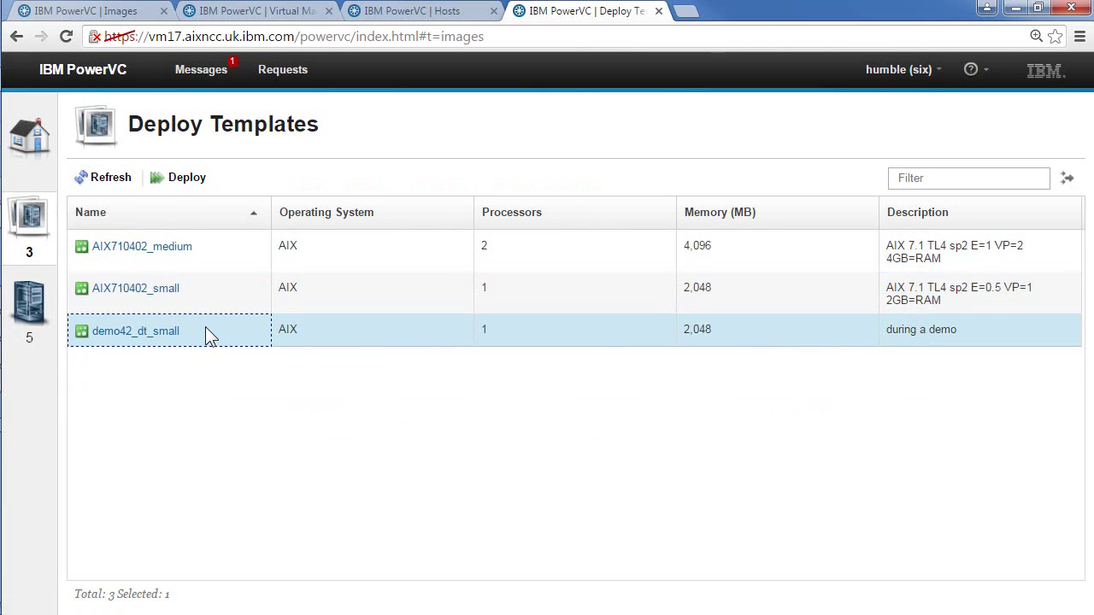
pyautogui.click(183, 177)
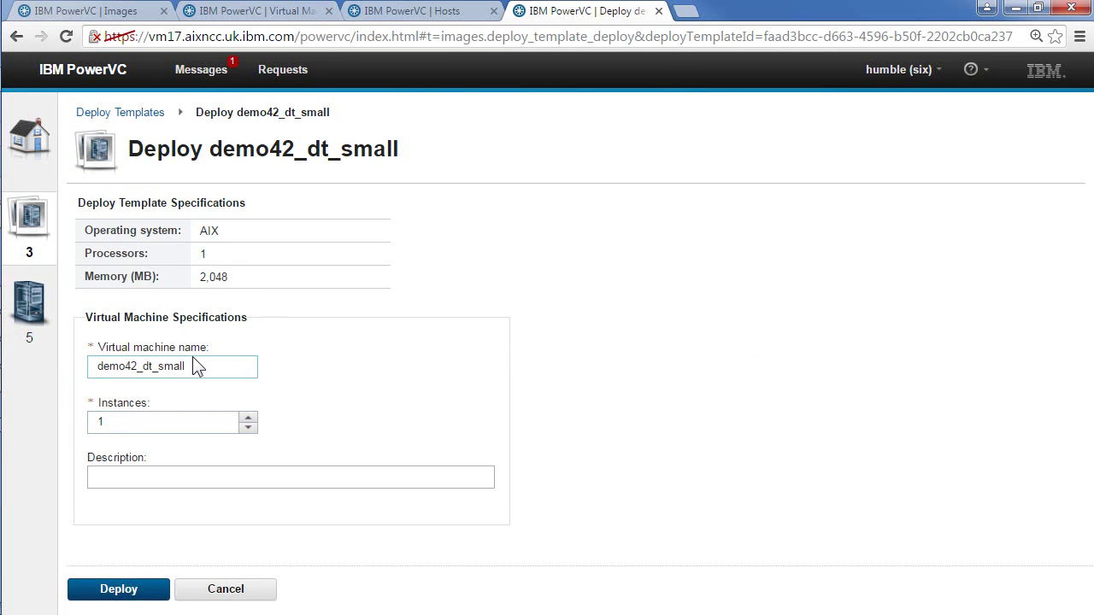
pyautogui.click(218, 593)
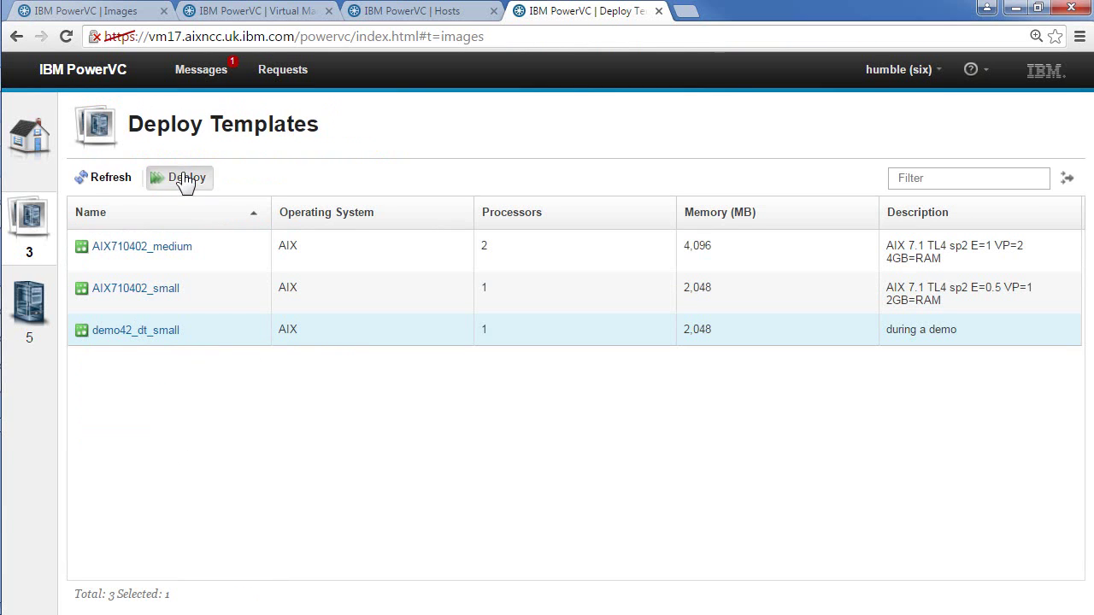
pyautogui.click(185, 179)
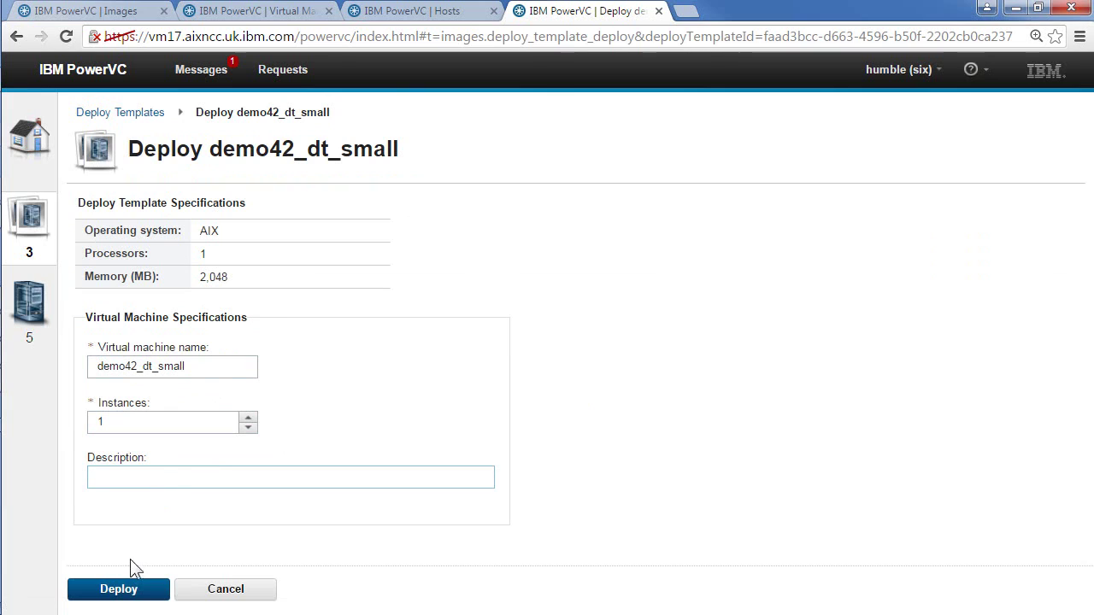
pyautogui.click(654, 506)
pyautogui.click(259, 13)
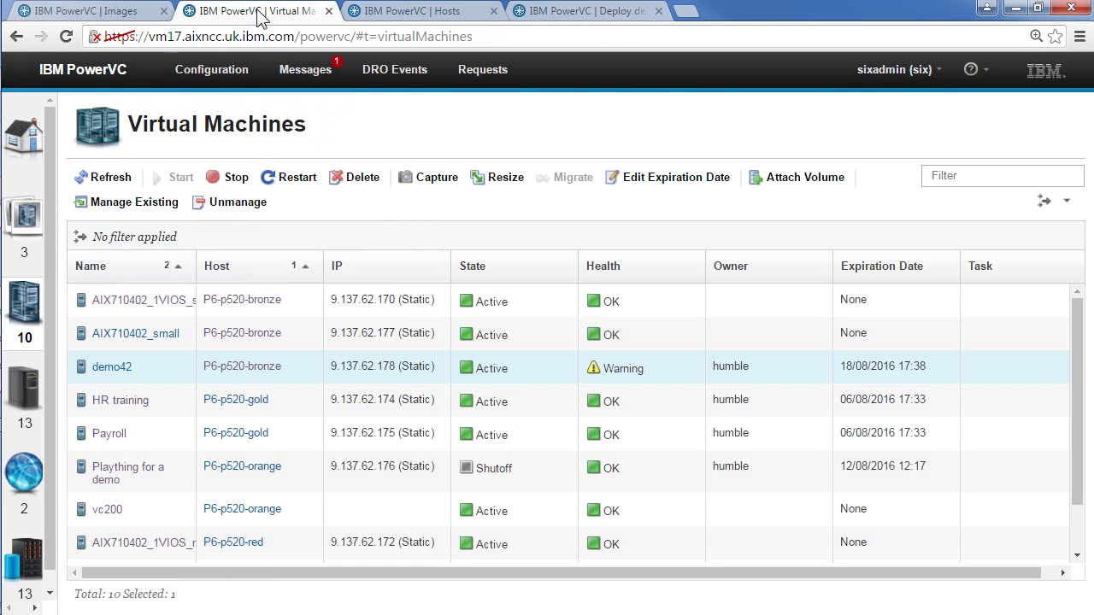
pyautogui.click(28, 305)
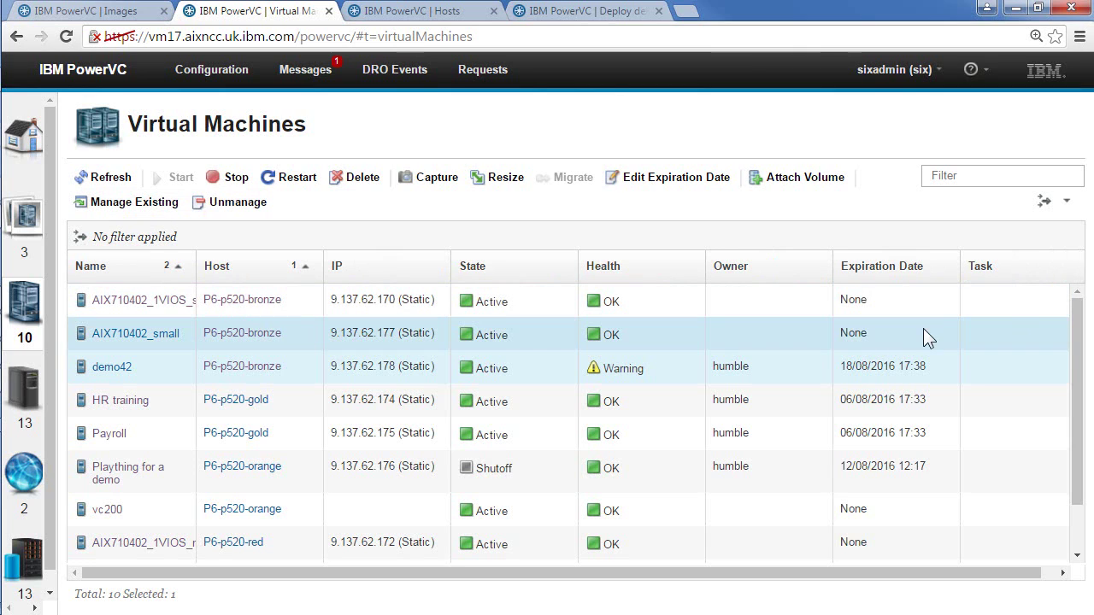
pyautogui.click(943, 369)
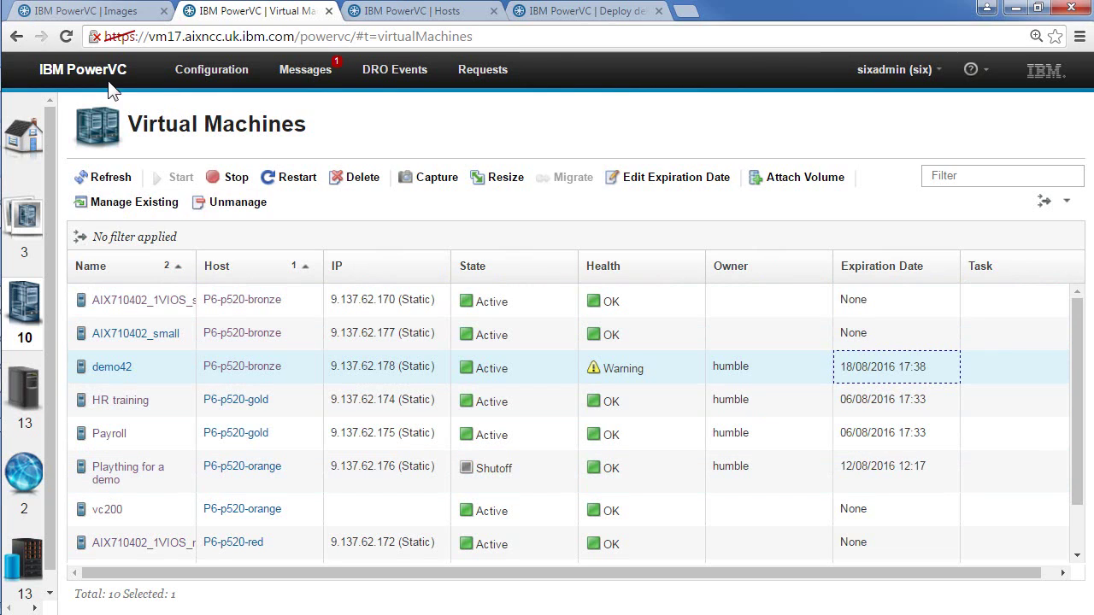
# Step: In the user's session, select demo42 under Virtual Machines and open Edit Expiration Date
pyautogui.click(577, 19)
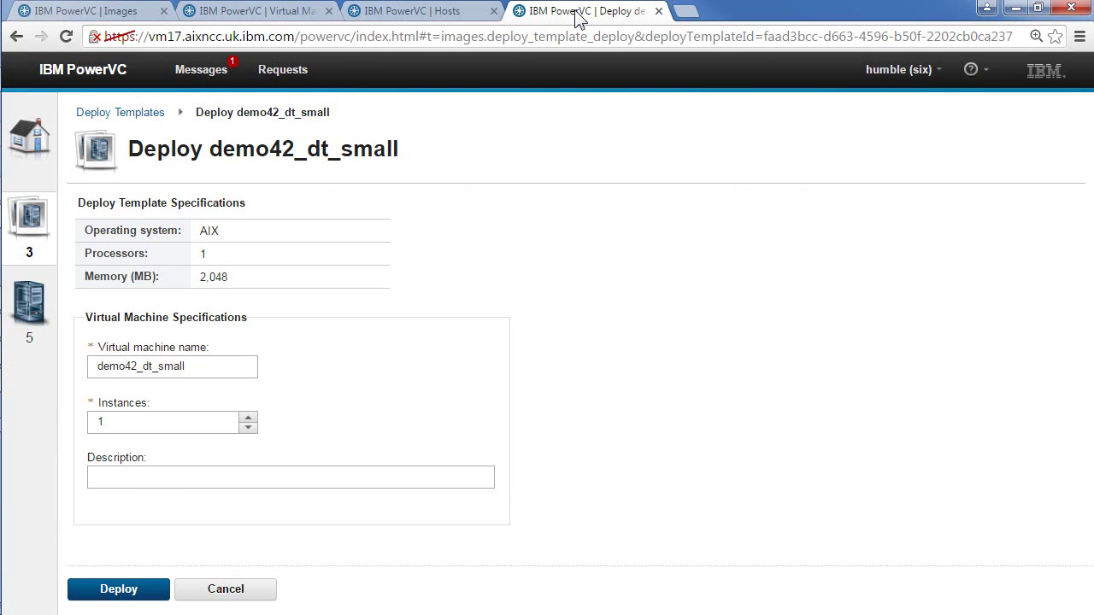
pyautogui.click(94, 113)
pyautogui.click(33, 300)
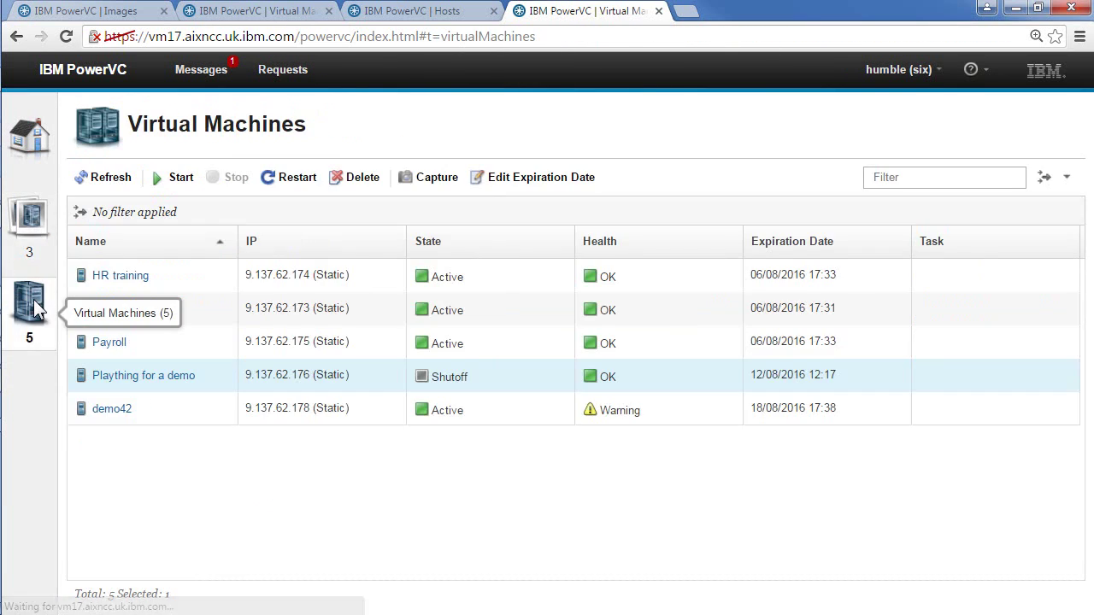
pyautogui.click(190, 408)
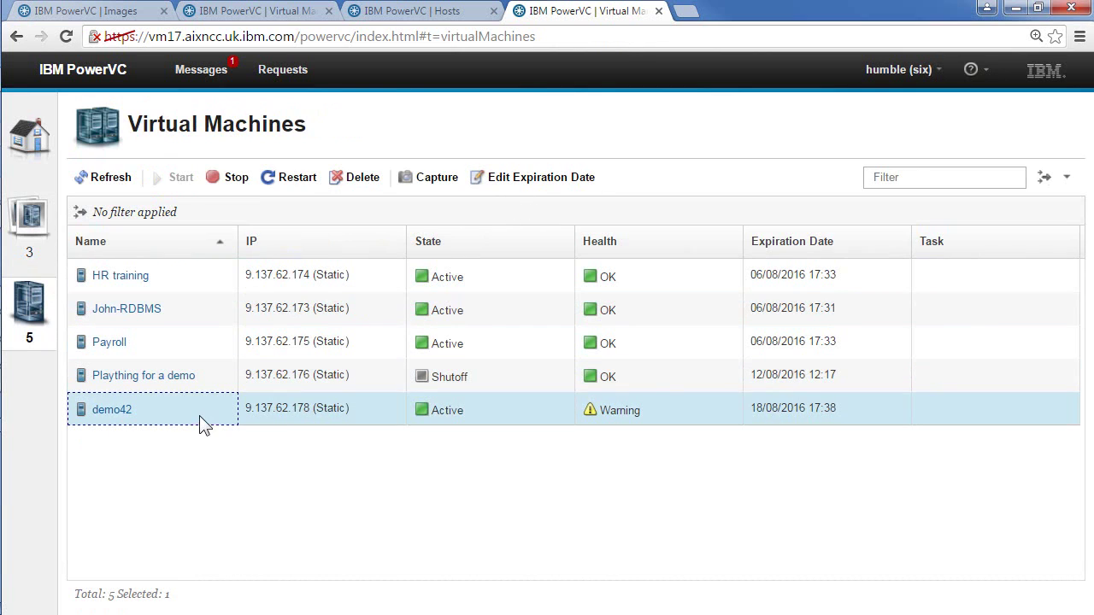
pyautogui.click(549, 186)
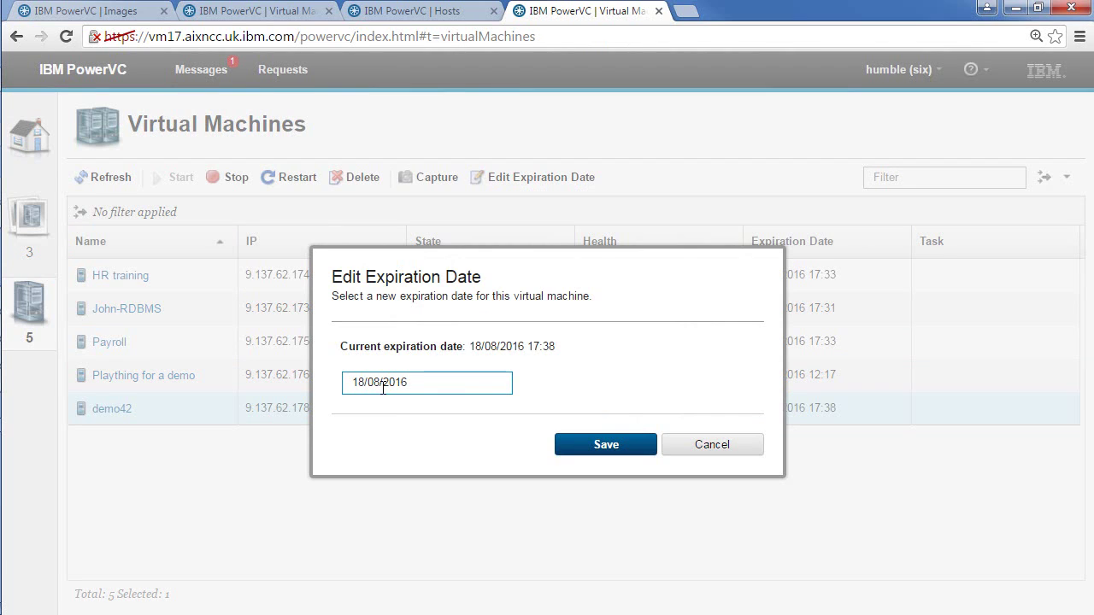
# Step: Set demo42's new expiration date to 17 September 2016 in the calendar picker
pyautogui.click(376, 383)
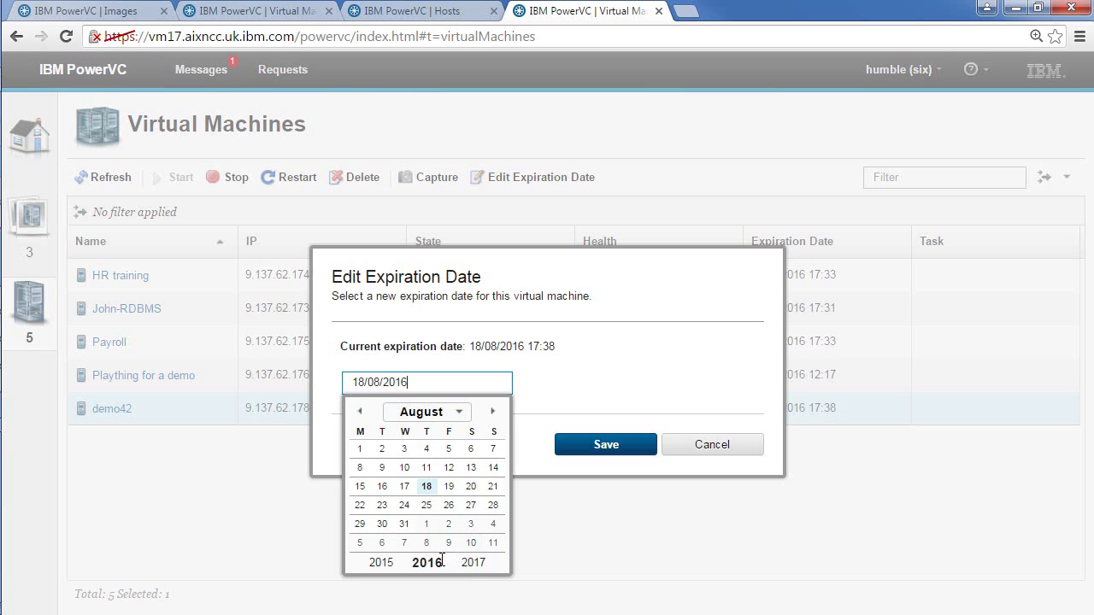
pyautogui.click(458, 415)
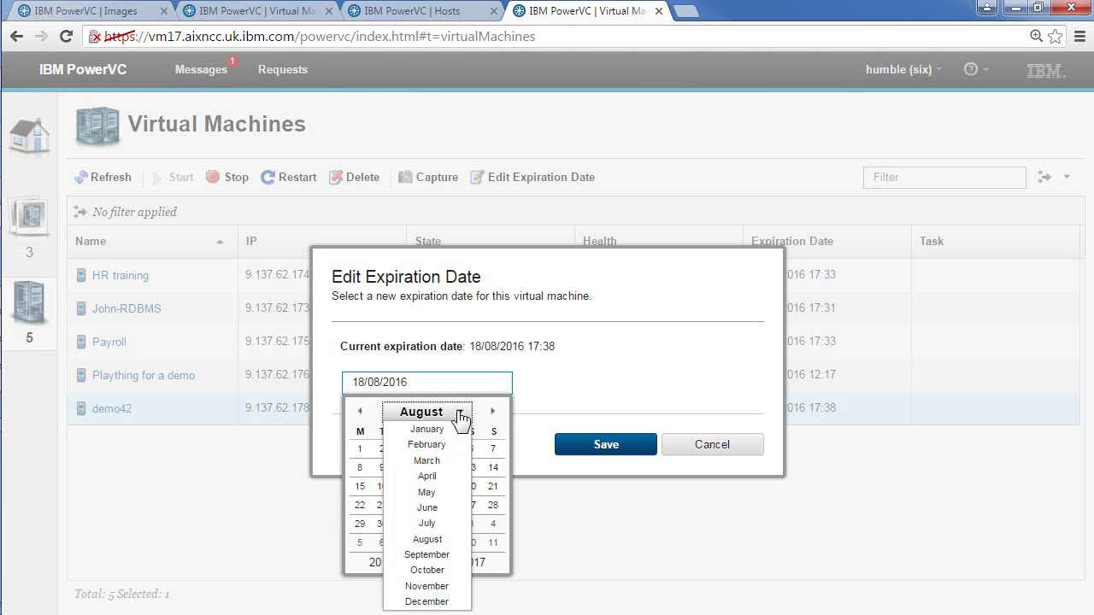
pyautogui.click(429, 572)
pyautogui.click(595, 397)
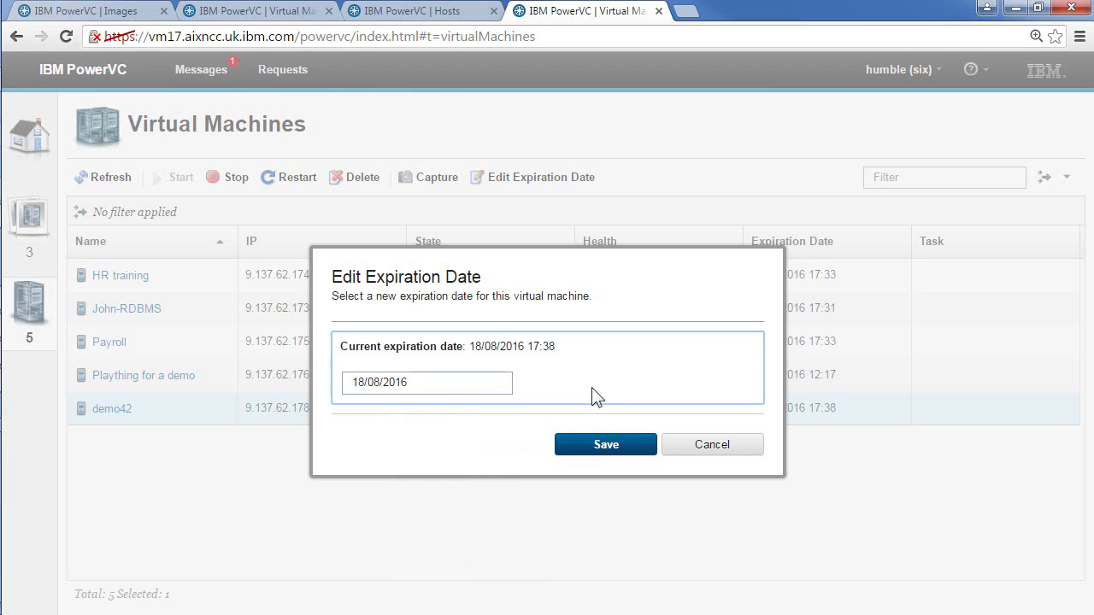
pyautogui.click(378, 382)
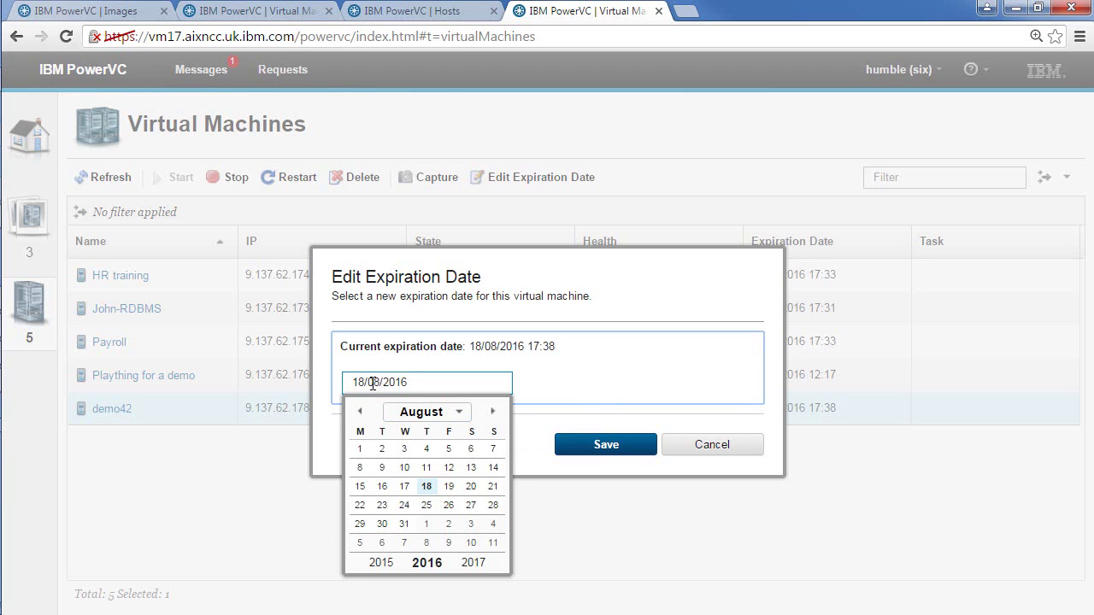
pyautogui.click(462, 418)
pyautogui.click(461, 417)
pyautogui.click(462, 418)
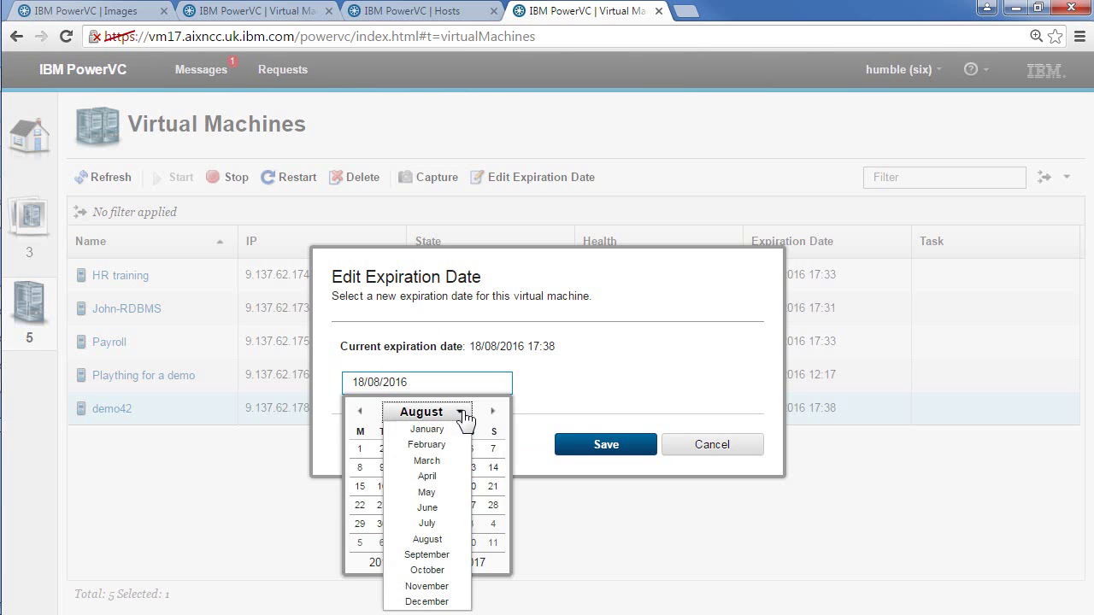
pyautogui.click(433, 571)
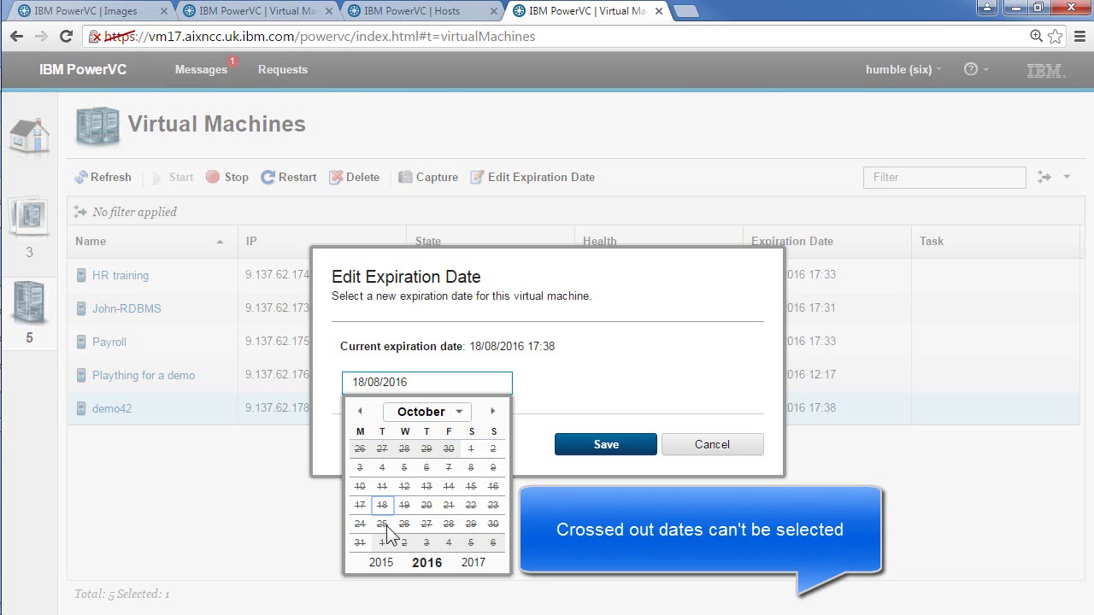
pyautogui.click(361, 412)
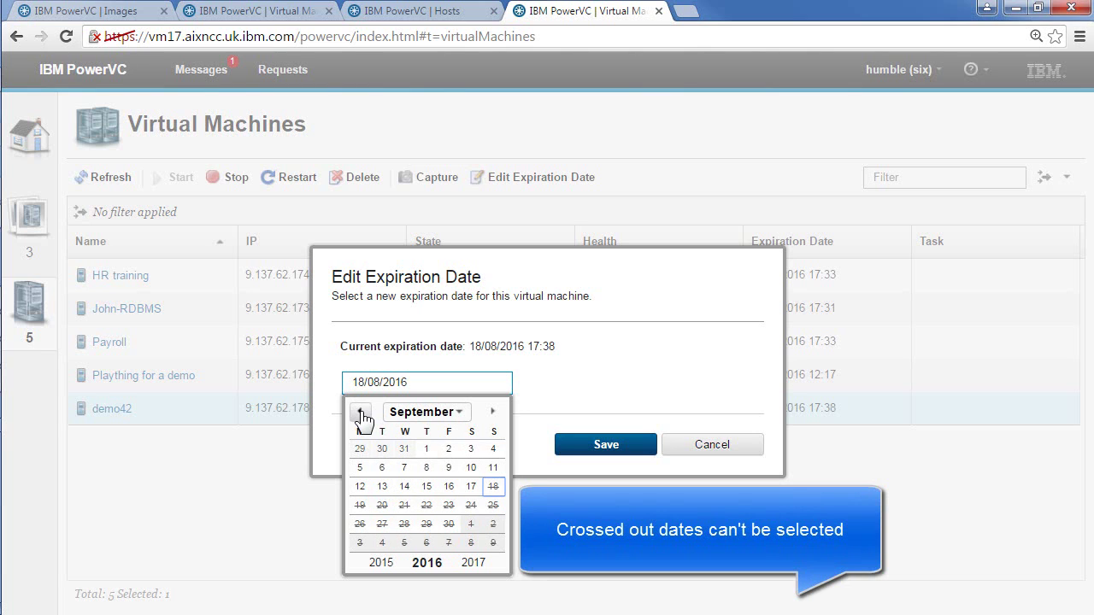
pyautogui.click(472, 487)
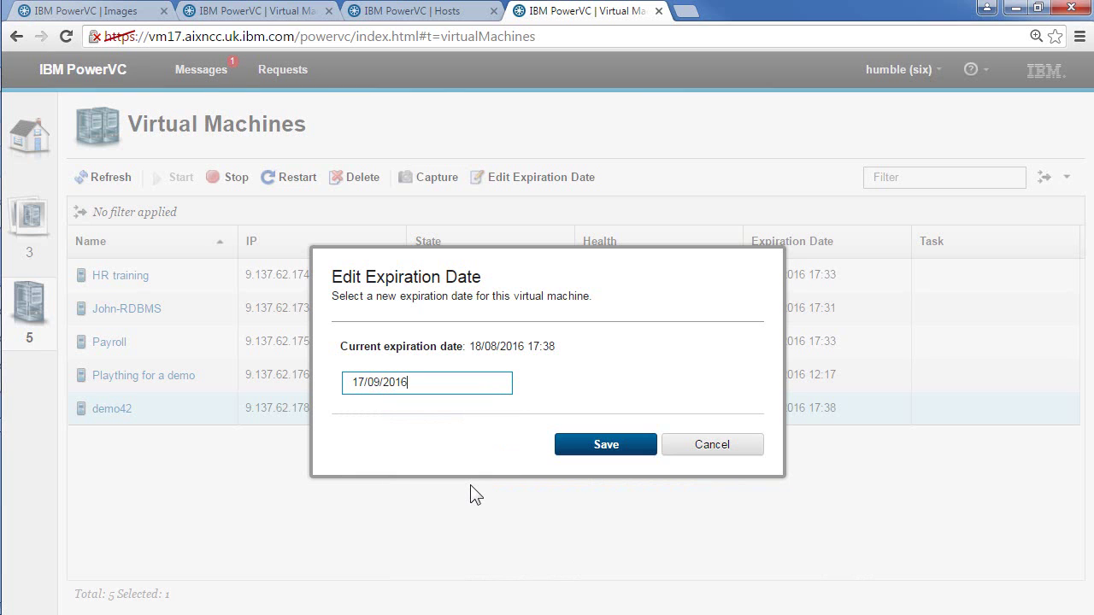
# Step: Submit the expiration-date change request, then approve the Expiration modification request as sixadmin
pyautogui.click(628, 449)
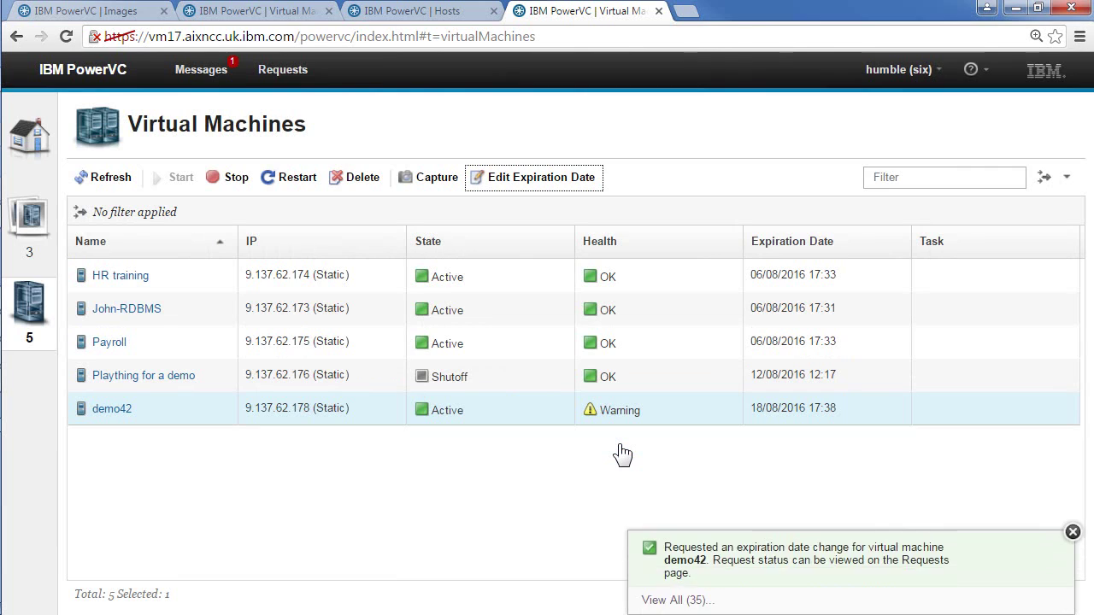
pyautogui.click(284, 73)
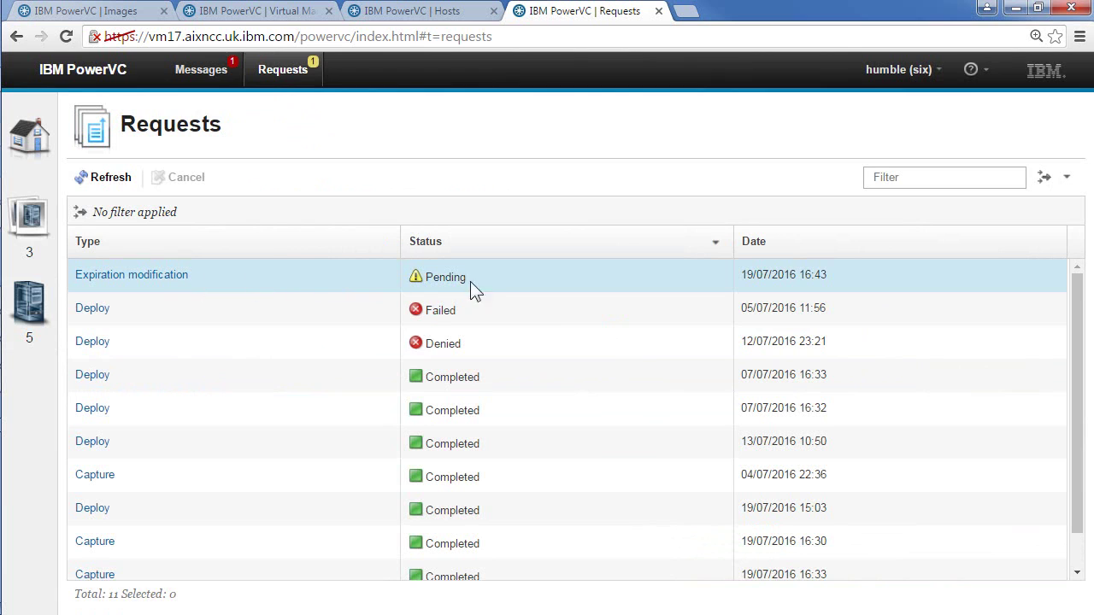
pyautogui.click(271, 15)
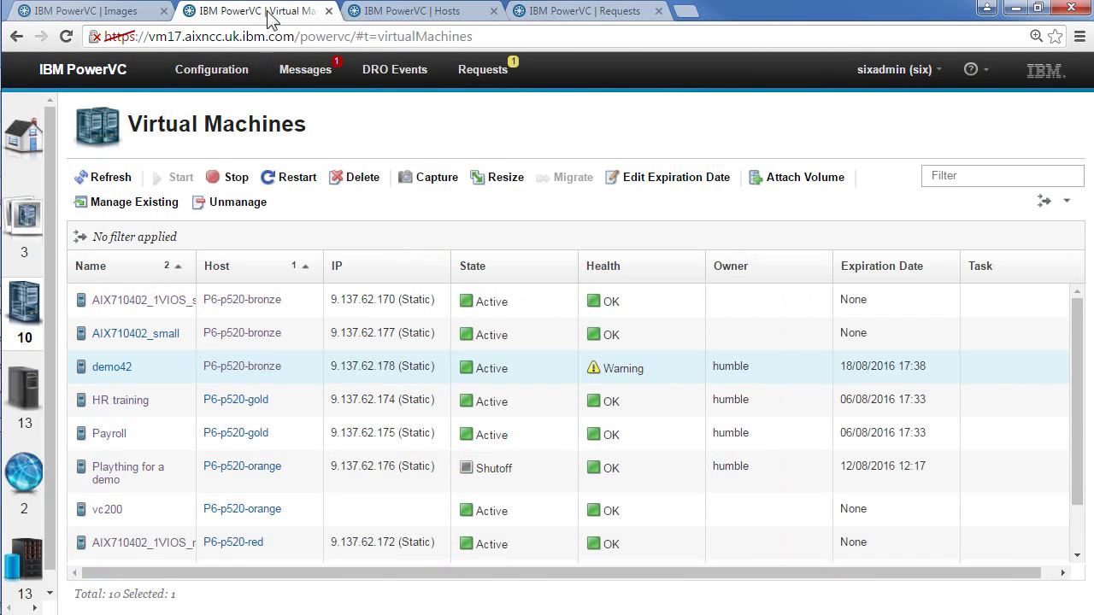
pyautogui.click(489, 68)
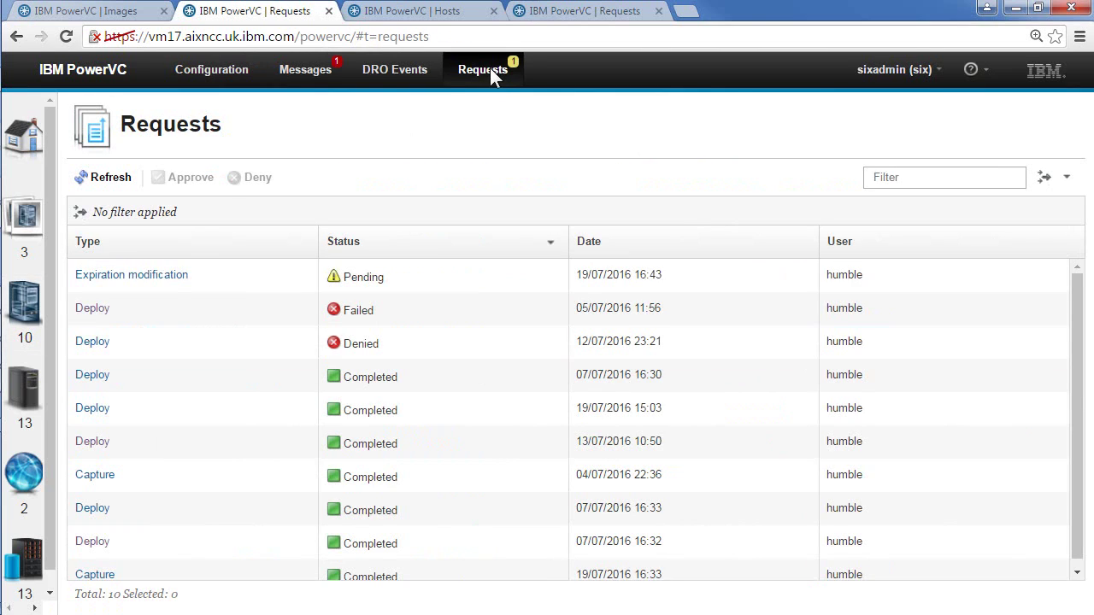
pyautogui.click(230, 277)
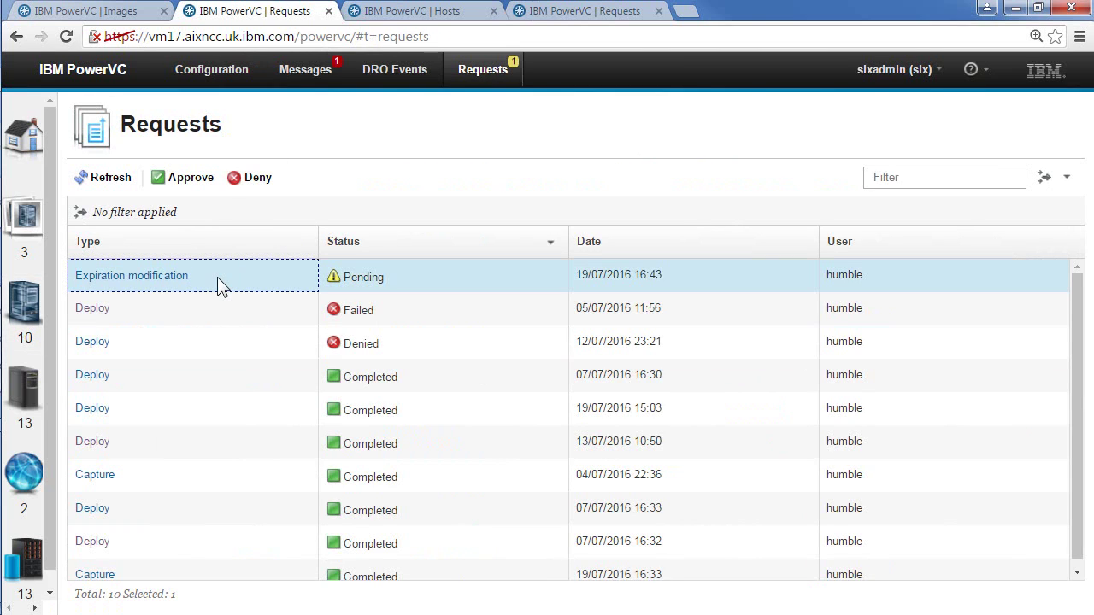
pyautogui.click(186, 182)
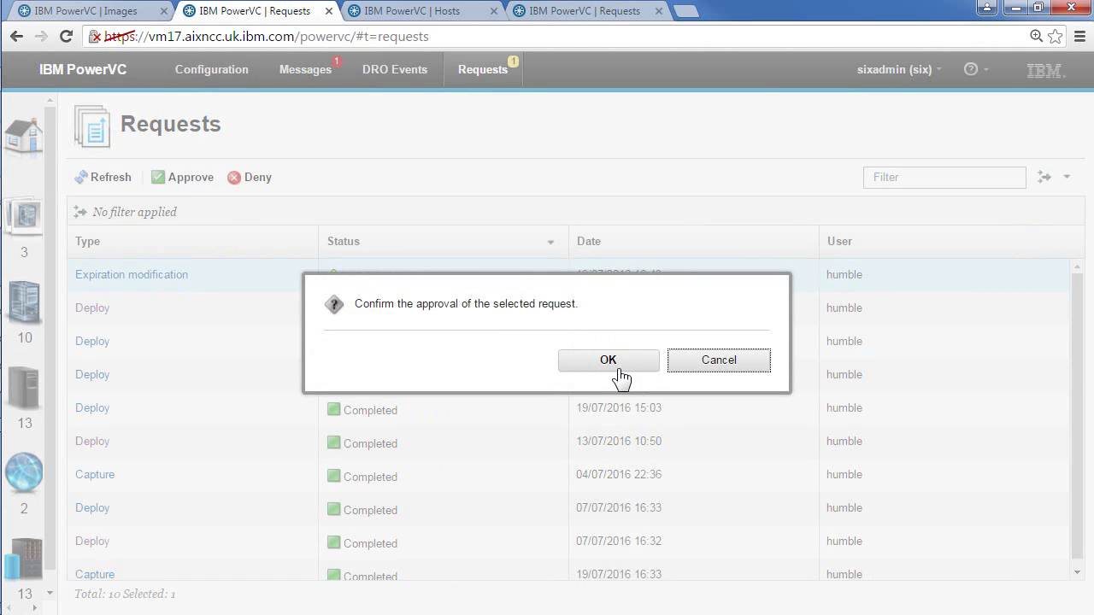
pyautogui.click(620, 368)
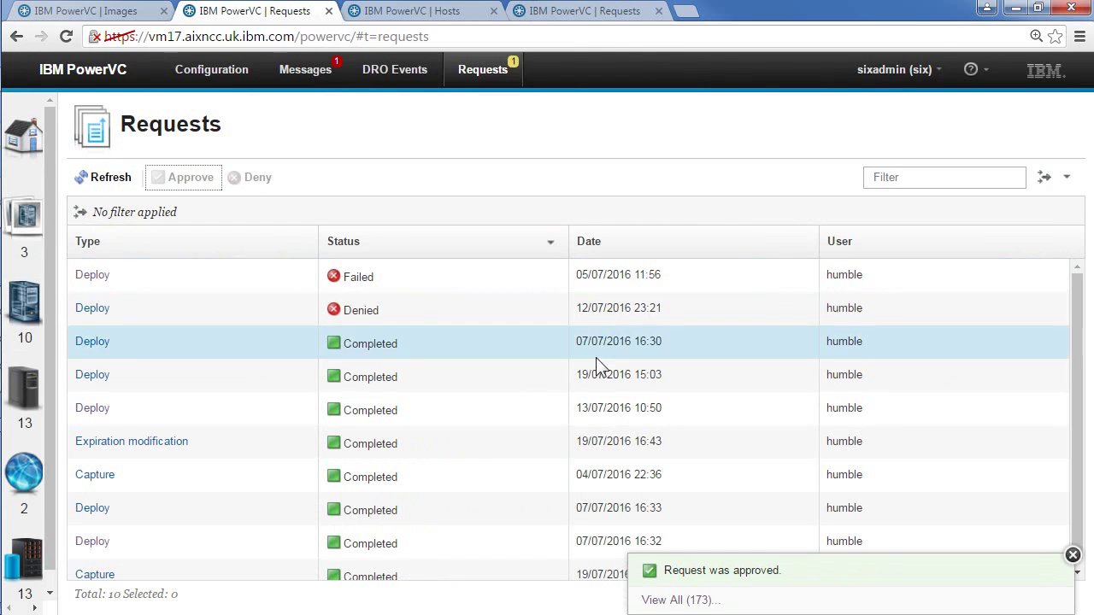